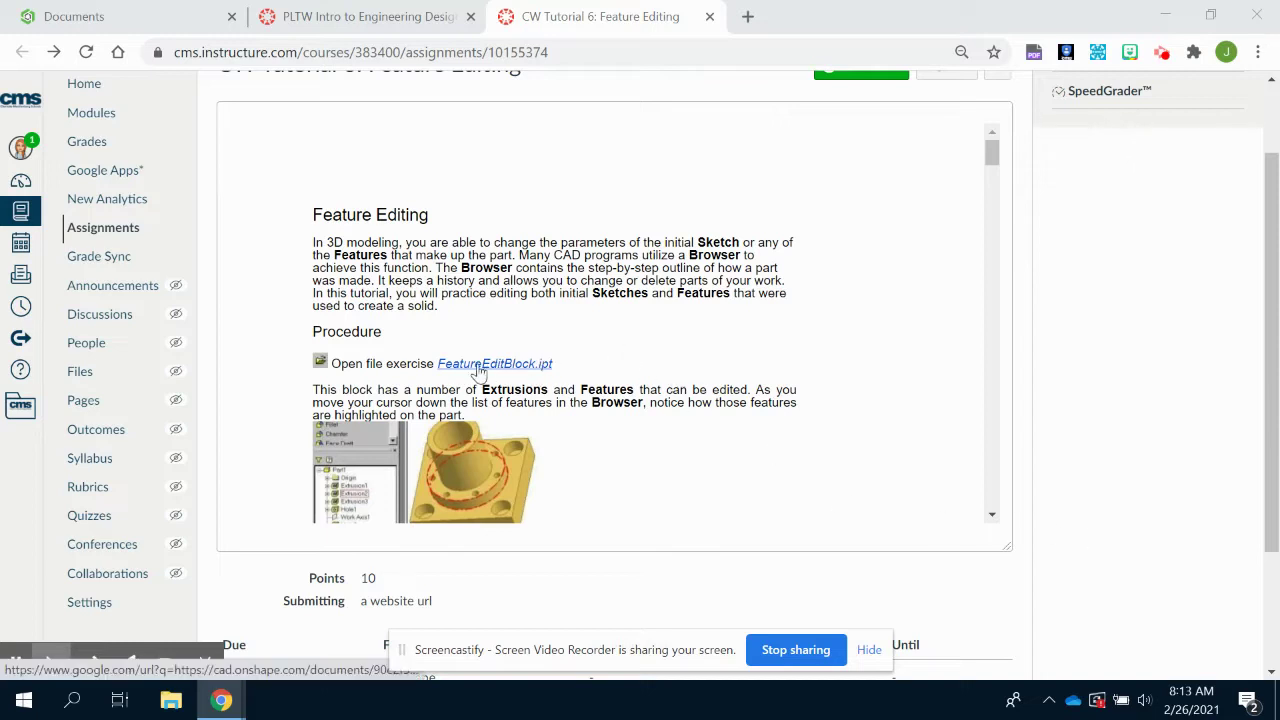
{"action": "left_click", "coordinate": [457, 369]}
{"action": "left_click", "coordinate": [457, 369]}
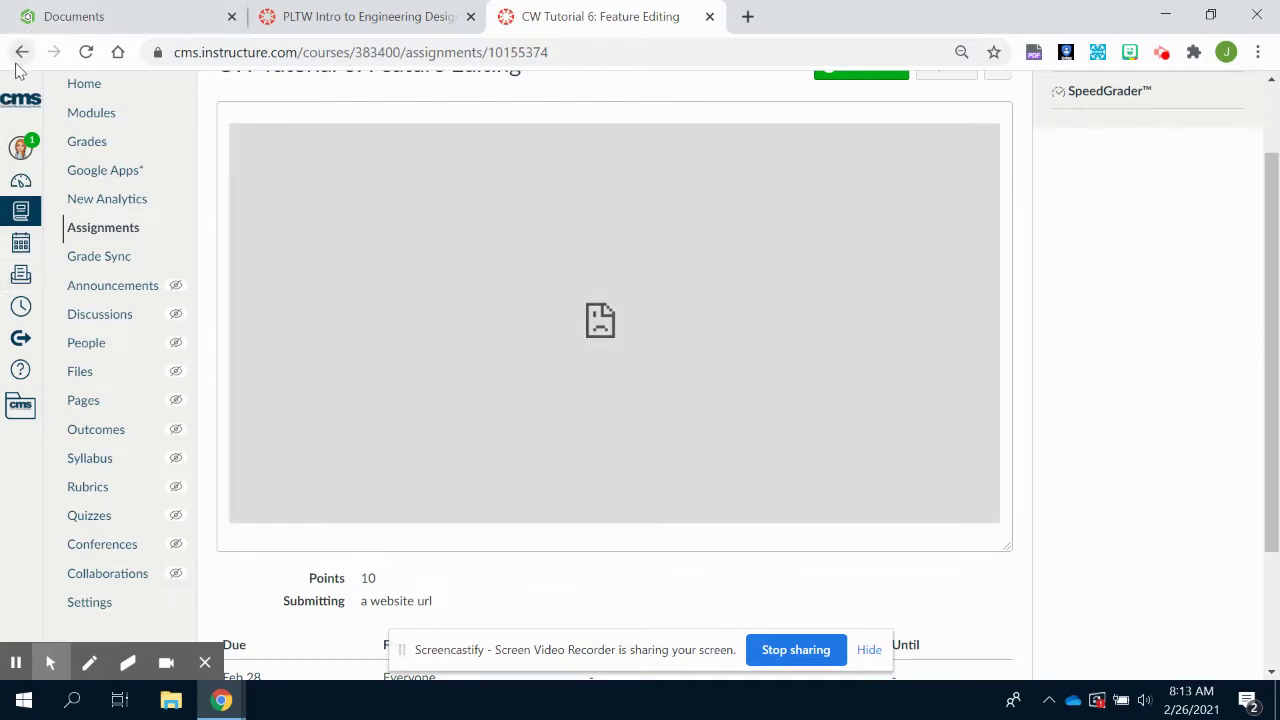
{"action": "left_click", "coordinate": [22, 52]}
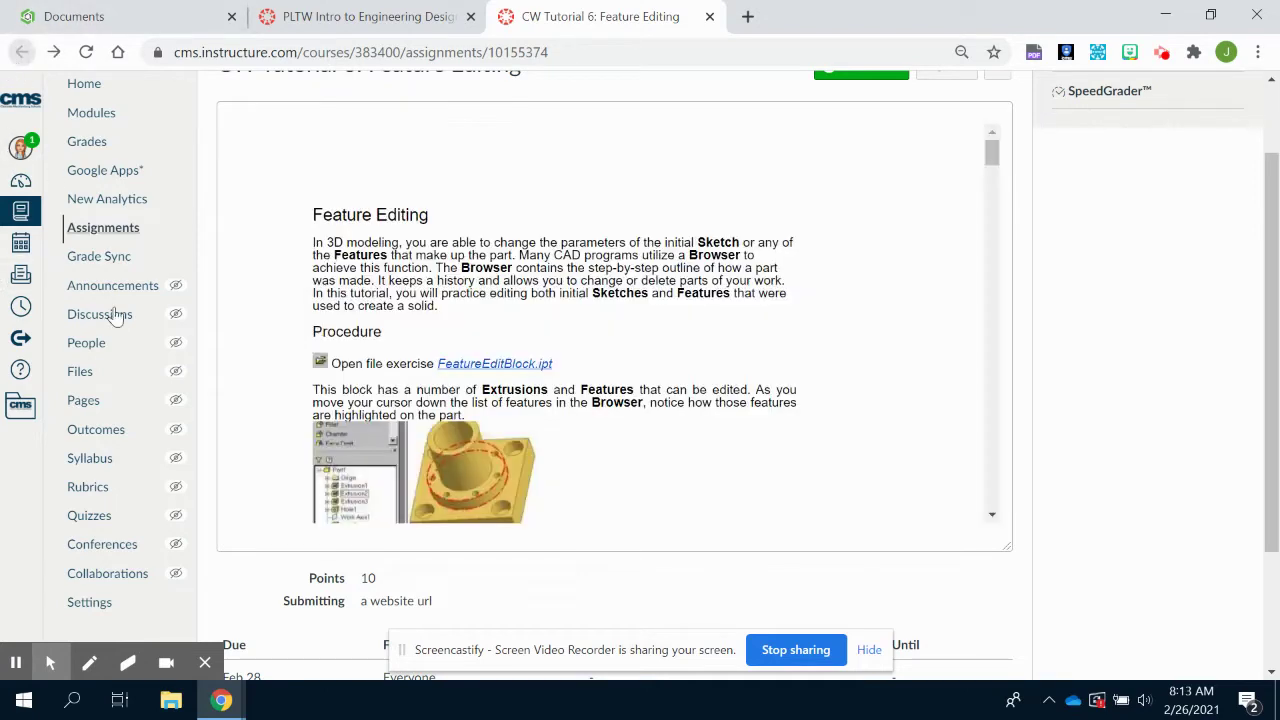
Open the FeatureEditBlock.ipt exercise link in a new browser tab and switch to that tab
{"action": "right_click", "coordinate": [466, 367]}
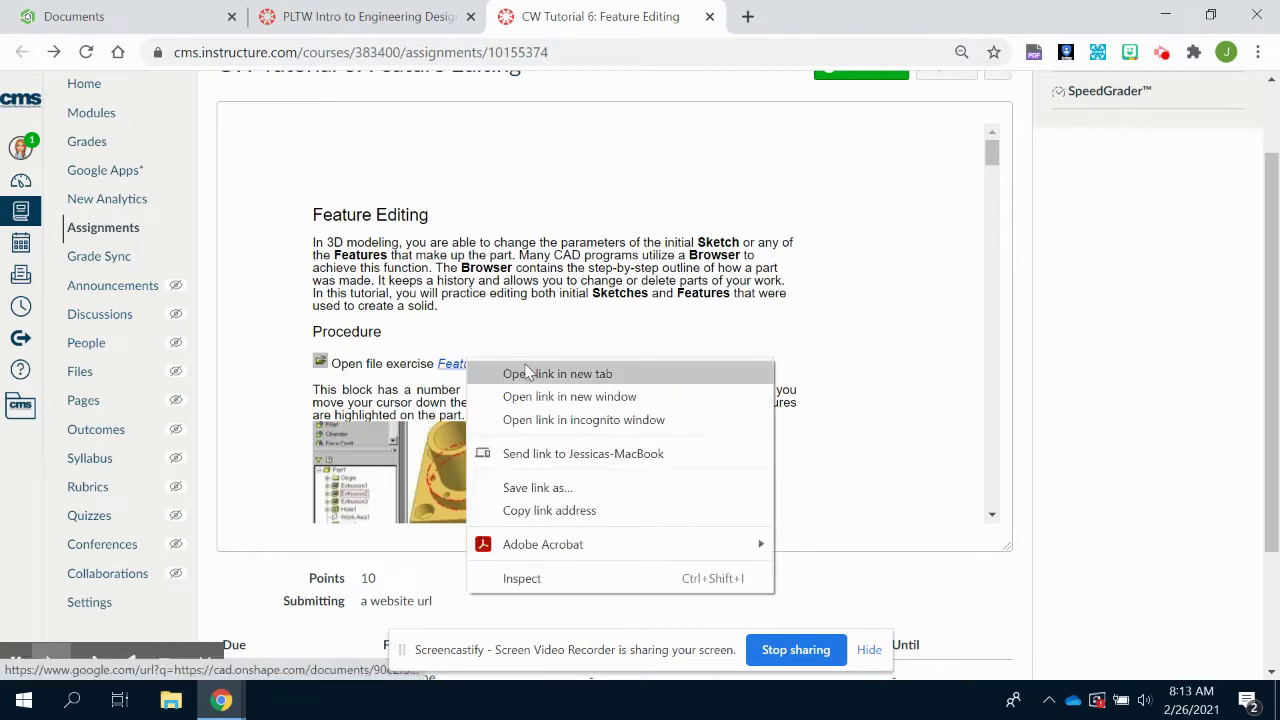
{"action": "left_click", "coordinate": [522, 371]}
{"action": "left_click", "coordinate": [766, 20]}
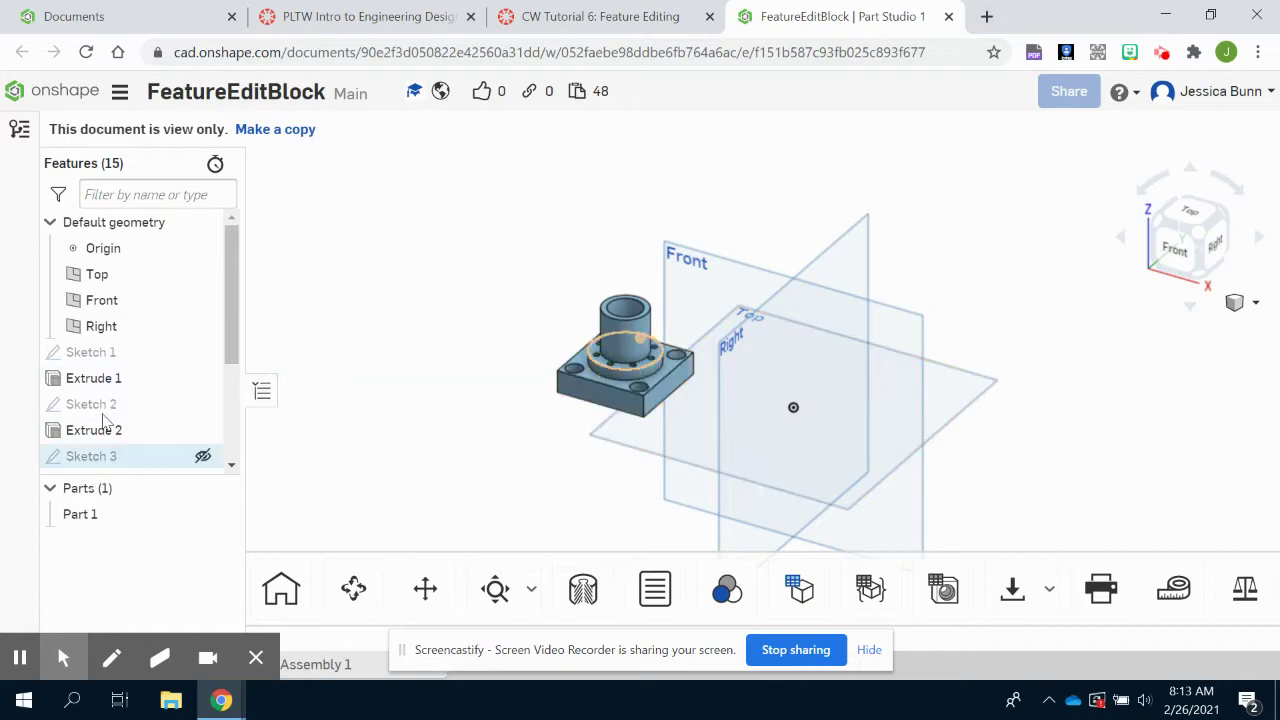
Copy the view-only FeatureEditBlock document into a new document named FeatureEditBlock - Copy
{"action": "scroll", "coordinate": [108, 418], "scroll_direction": "down", "scroll_amount": 2}
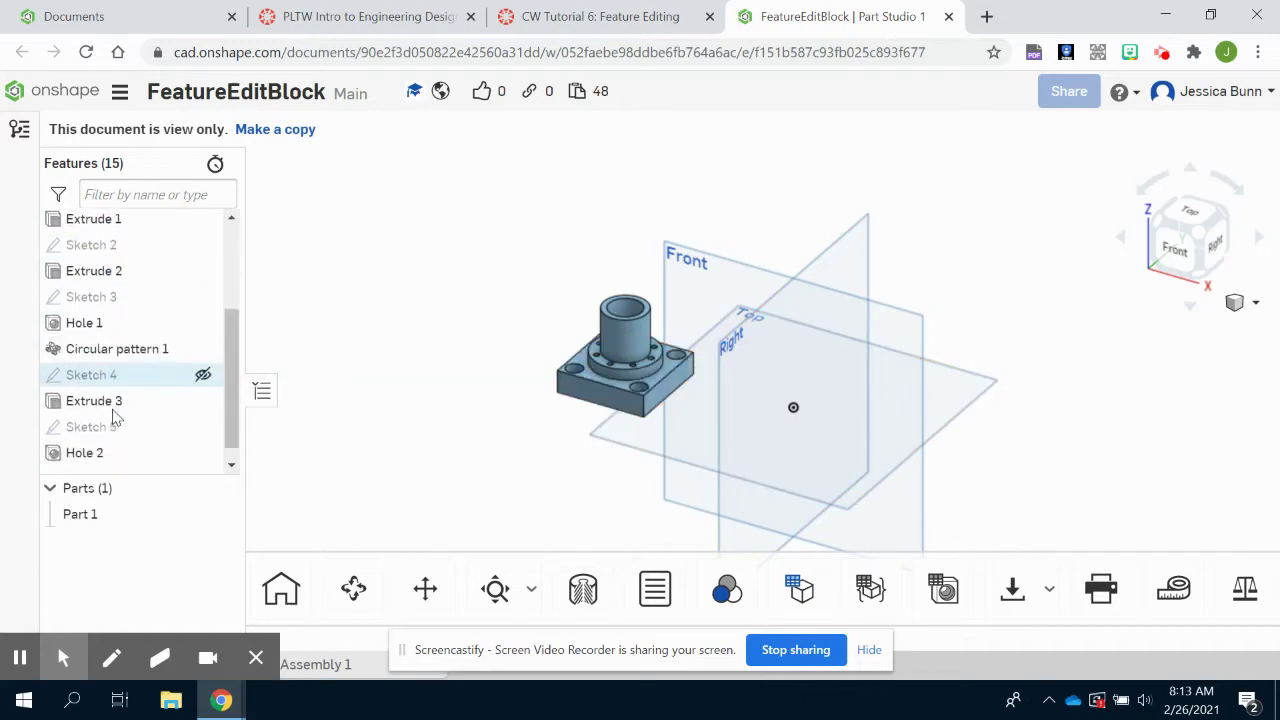
{"action": "scroll", "coordinate": [112, 418], "scroll_direction": "up", "scroll_amount": 3}
{"action": "left_click", "coordinate": [268, 129]}
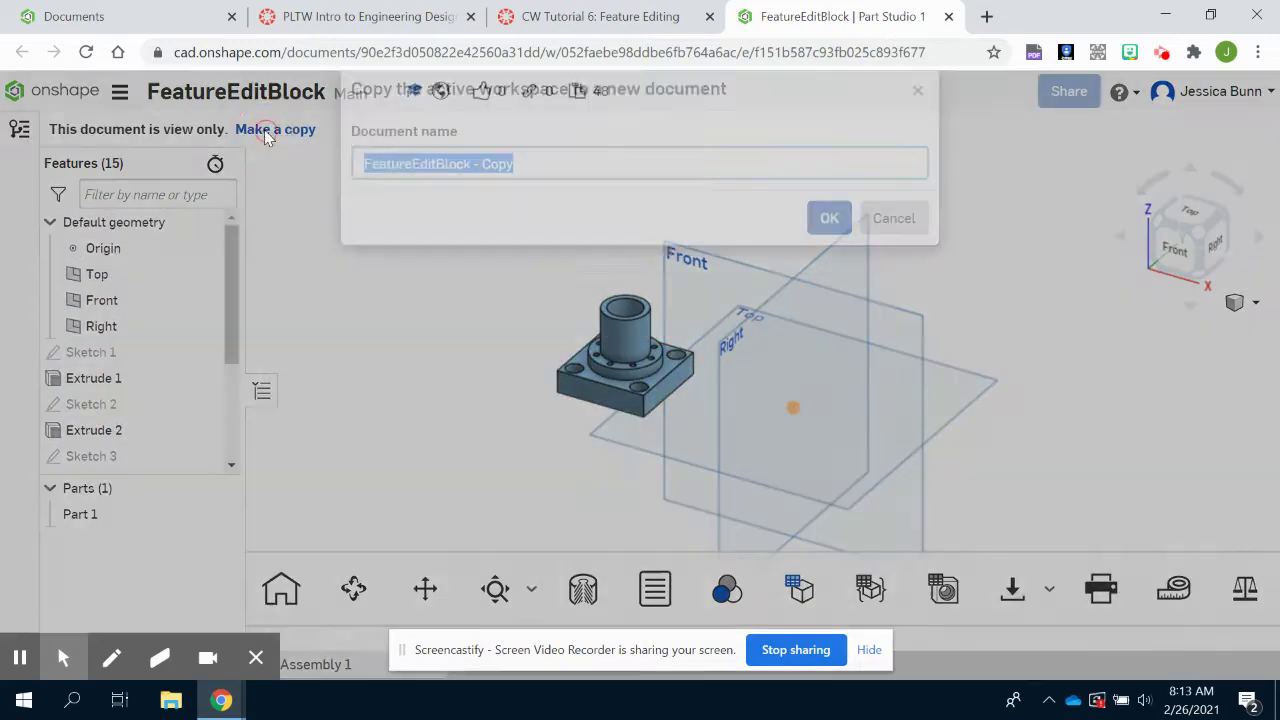
{"action": "left_click", "coordinate": [829, 254]}
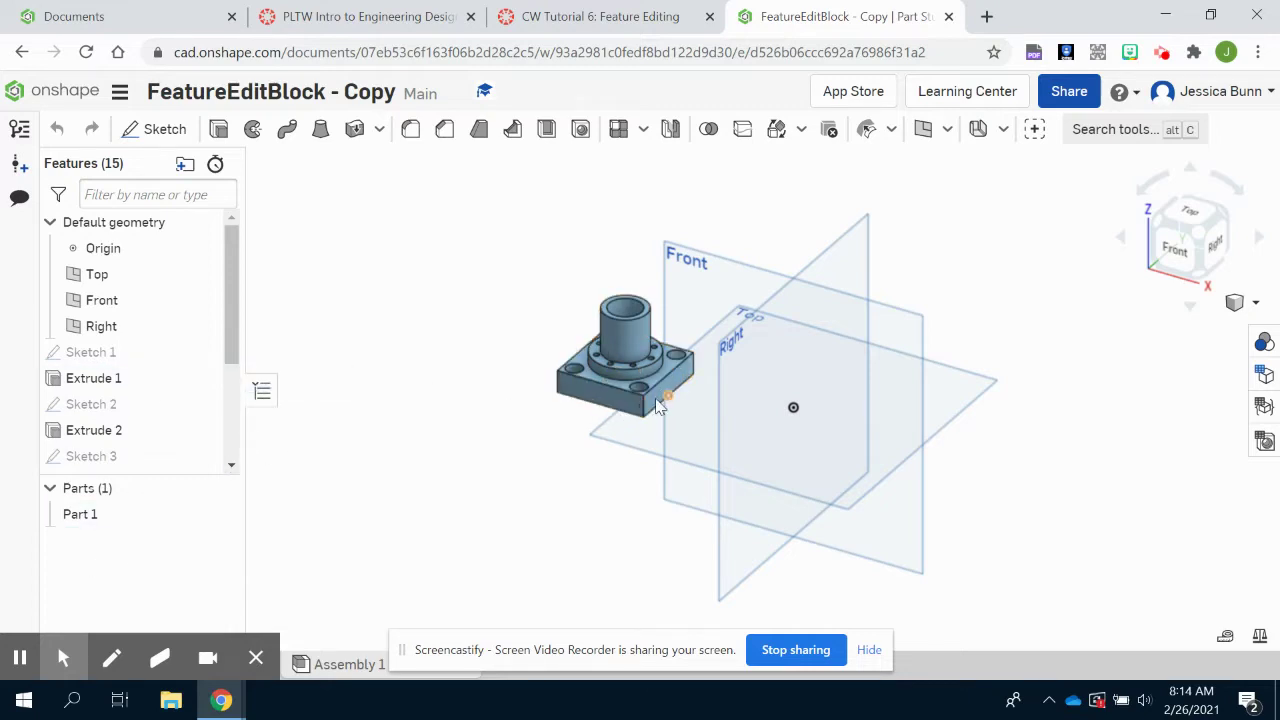
Edit Sketch 1 so both sides of the base rectangle are 2.5 in, and finish the sketch
{"action": "double_click", "coordinate": [66, 380]}
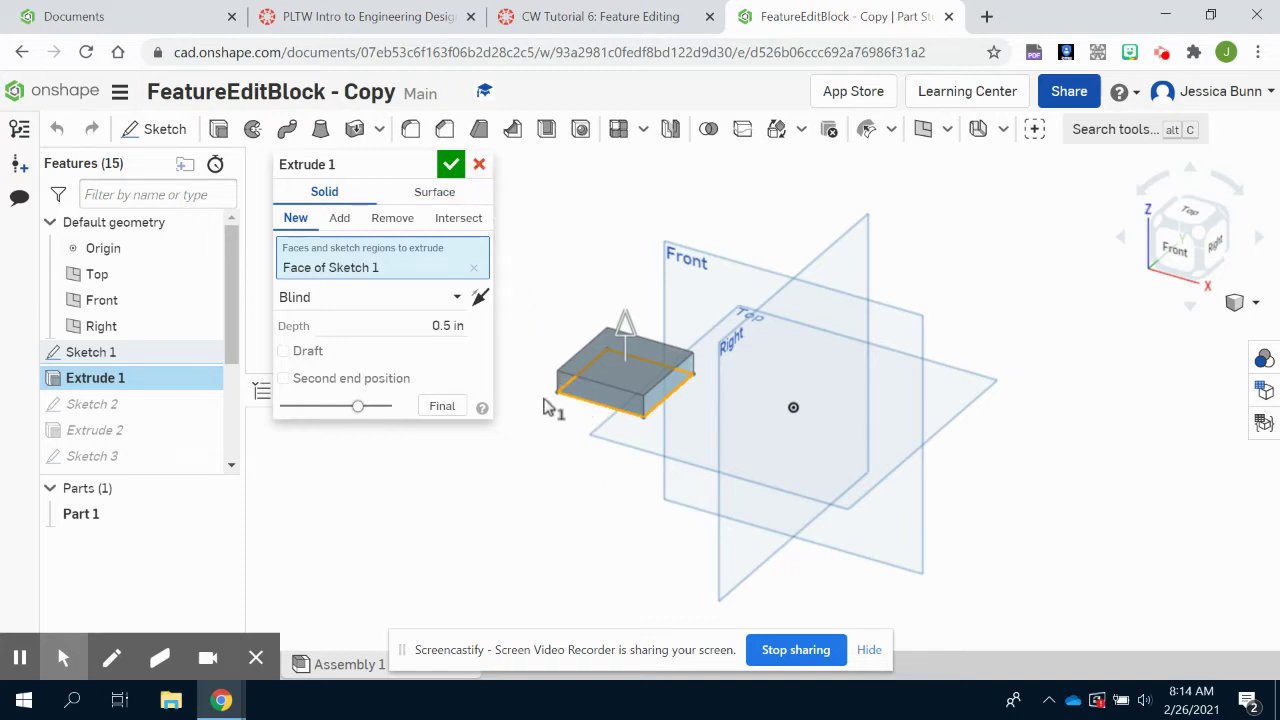
{"action": "left_click", "coordinate": [479, 165]}
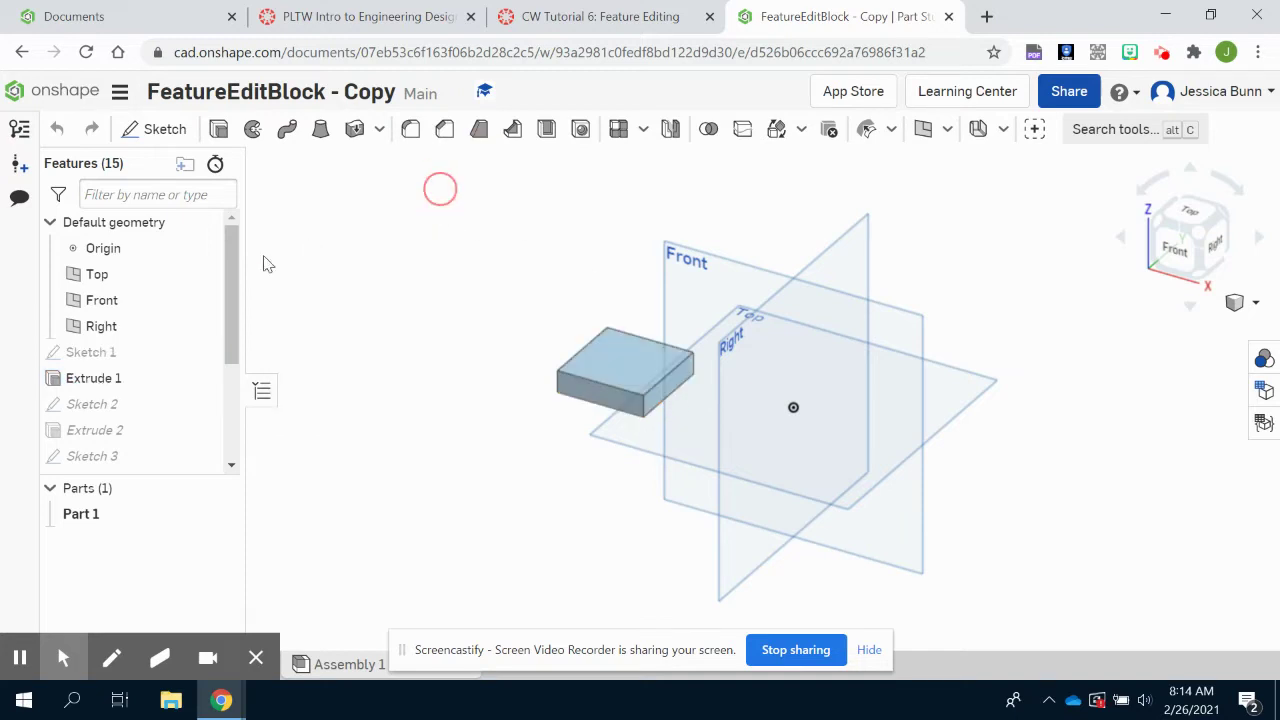
{"action": "double_click", "coordinate": [75, 355]}
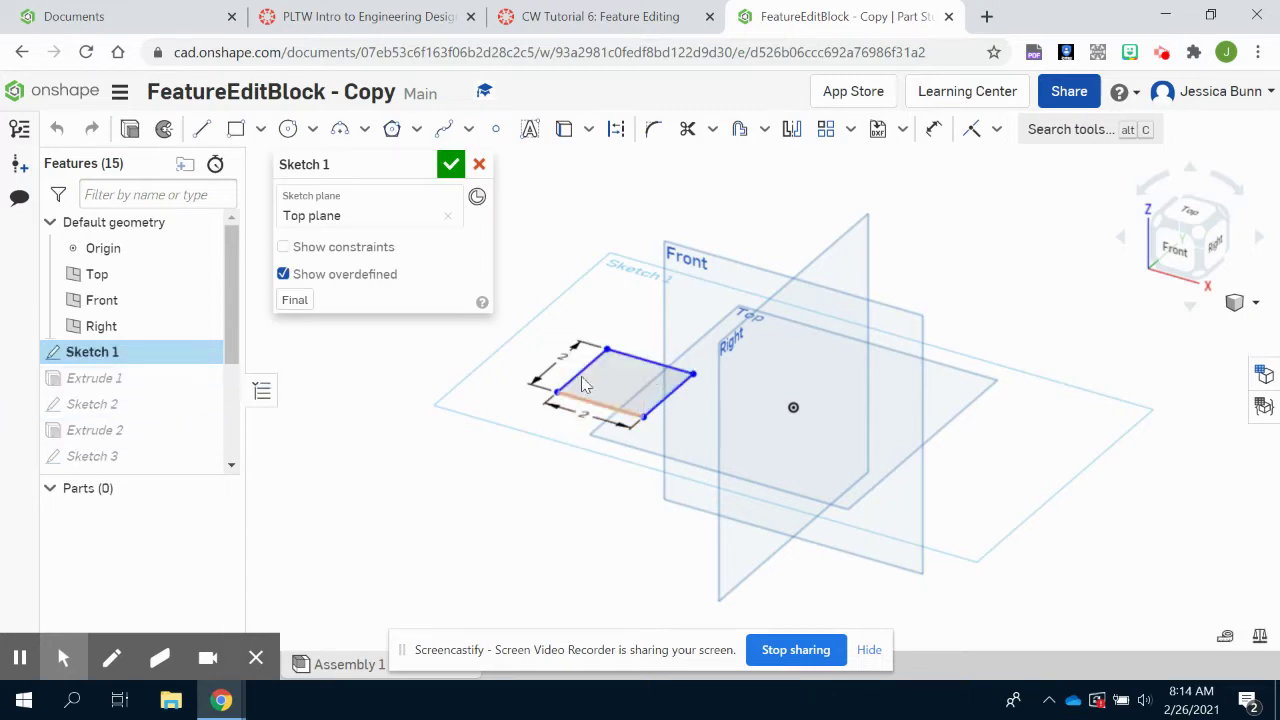
{"action": "double_click", "coordinate": [557, 357]}
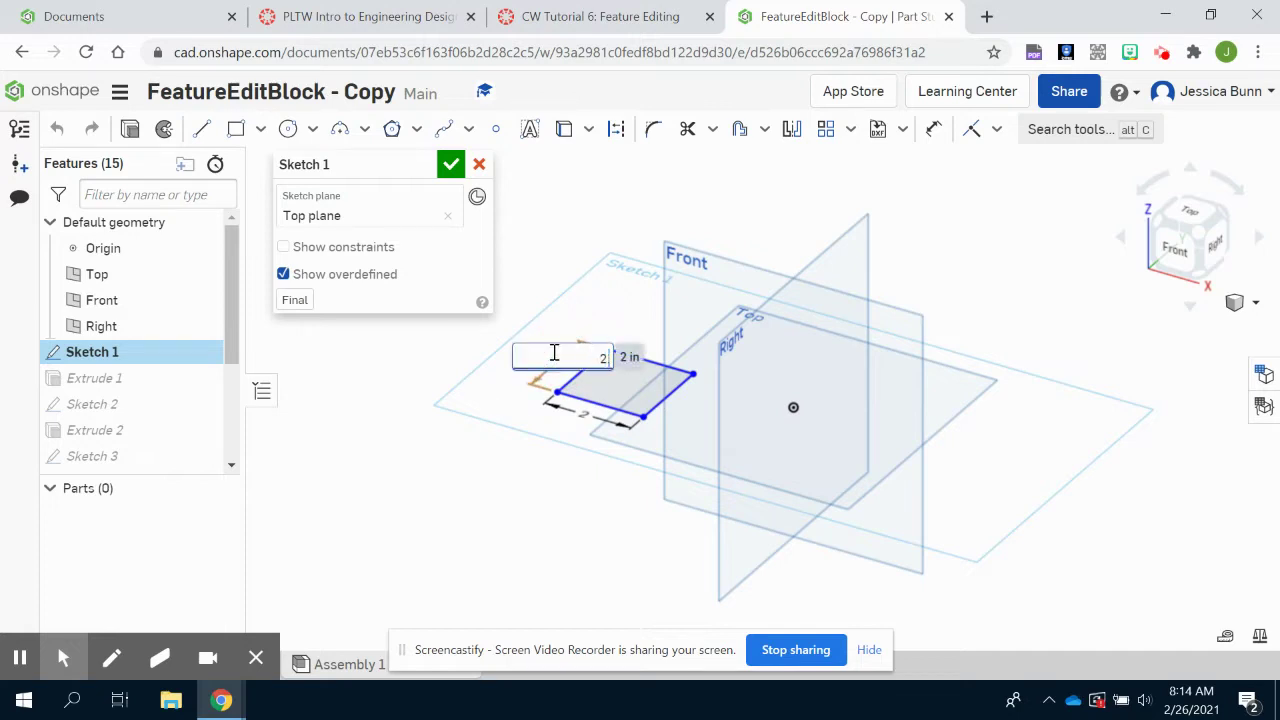
{"action": "type", "text": "2.5"}
{"action": "key", "text": "Return"}
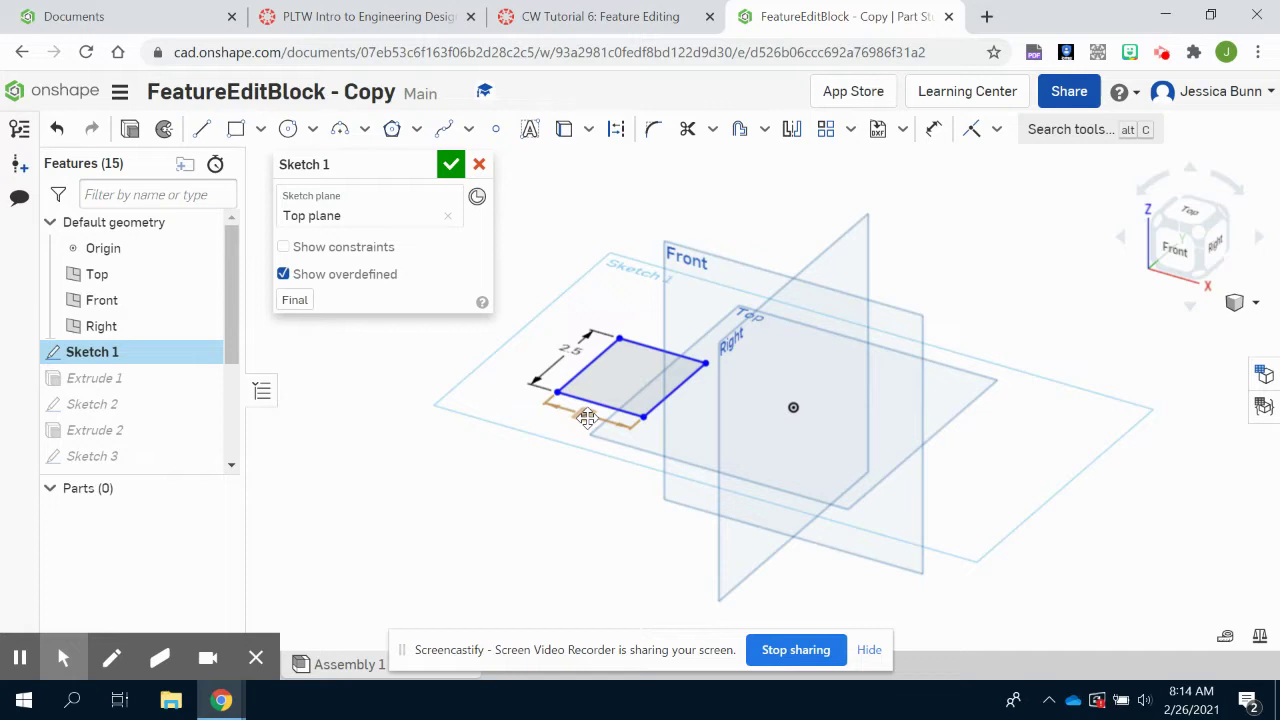
{"action": "double_click", "coordinate": [587, 418]}
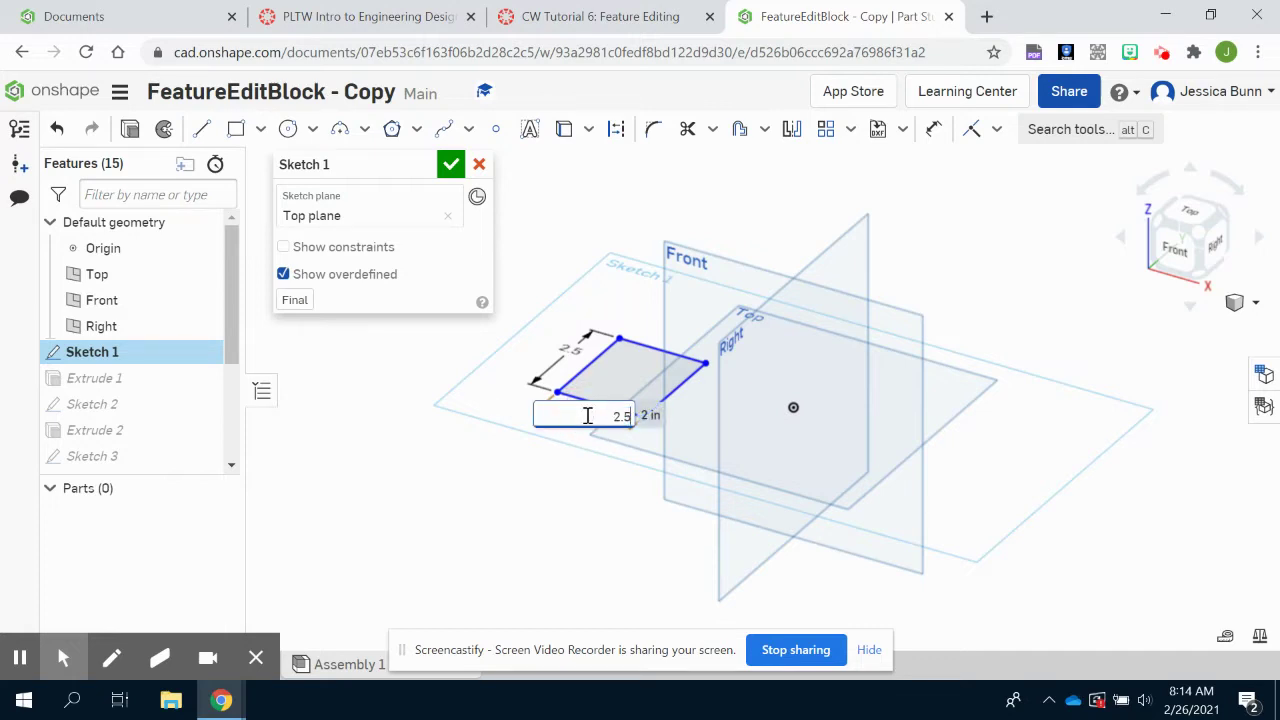
{"action": "key", "text": "Return"}
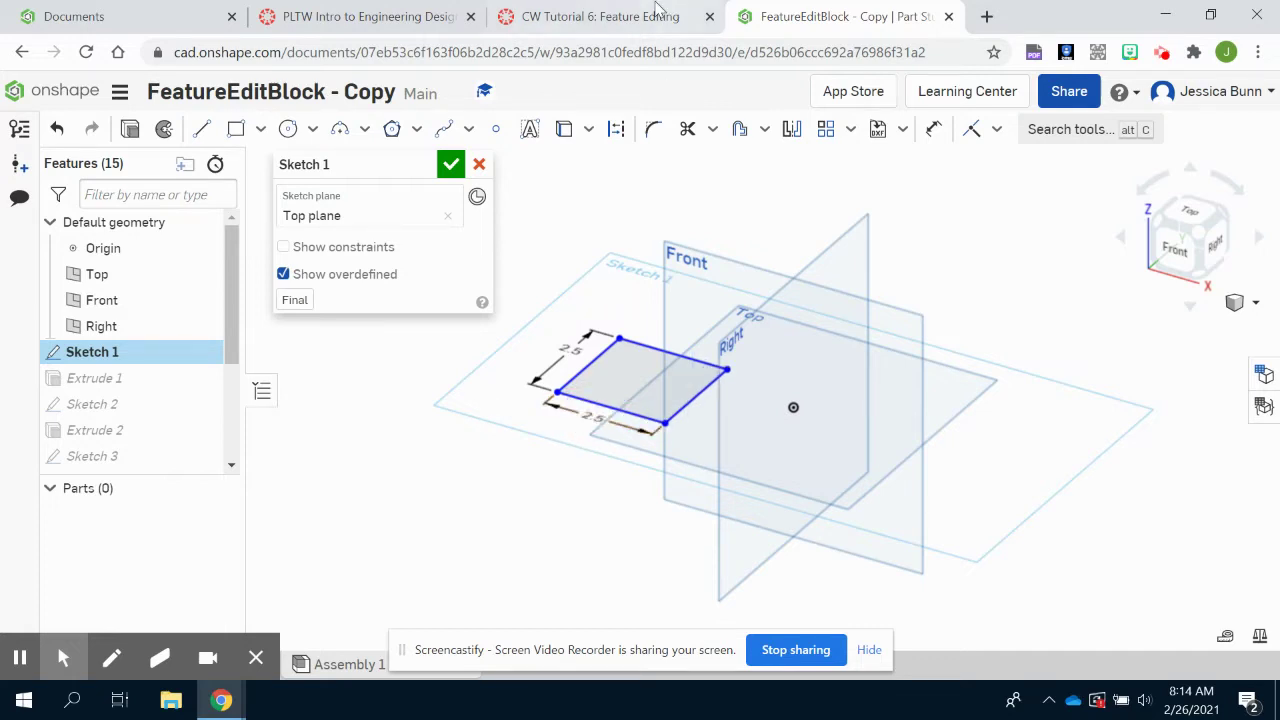
{"action": "left_click", "coordinate": [451, 164]}
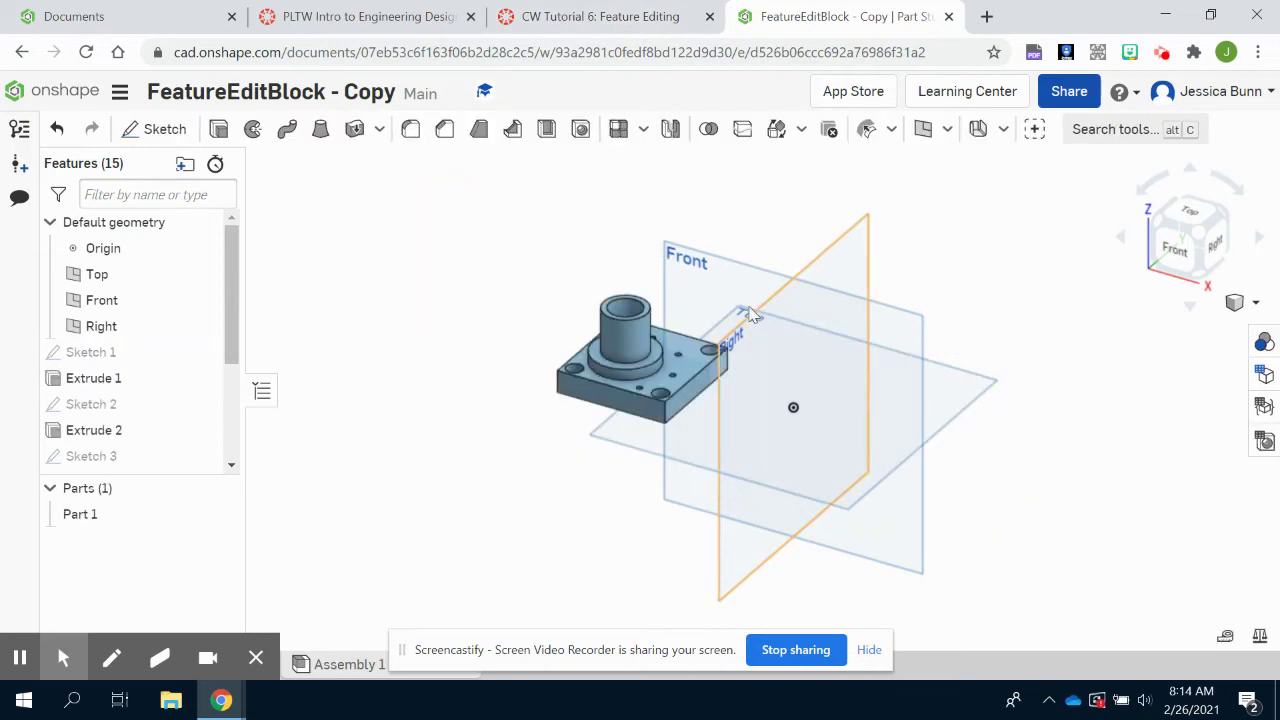
{"action": "mouse_move", "coordinate": [541, 483]}
{"action": "right_mouse_down"}
{"action": "mouse_move", "coordinate": [563, 457]}
{"action": "mouse_move", "coordinate": [563, 474]}
{"action": "right_mouse_up"}
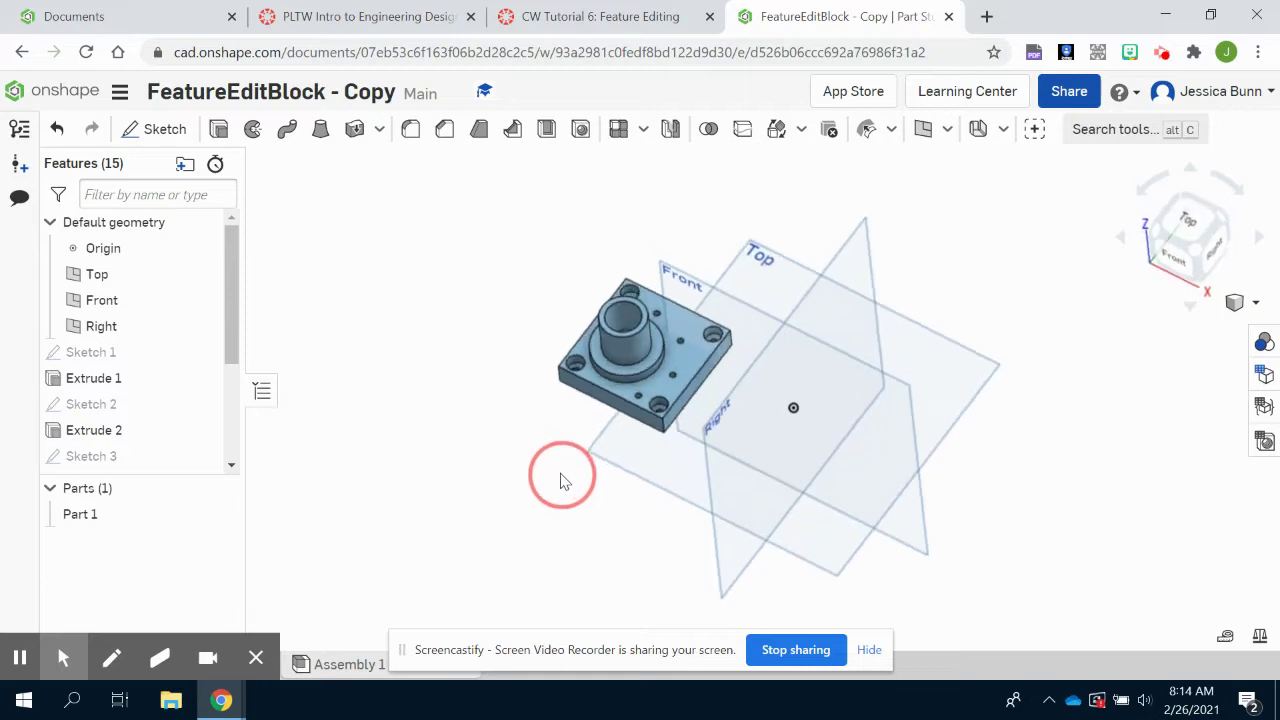
{"action": "scroll", "coordinate": [692, 339], "scroll_direction": "up", "scroll_amount": 3}
{"action": "scroll", "coordinate": [692, 339], "scroll_direction": "up", "scroll_amount": 2}
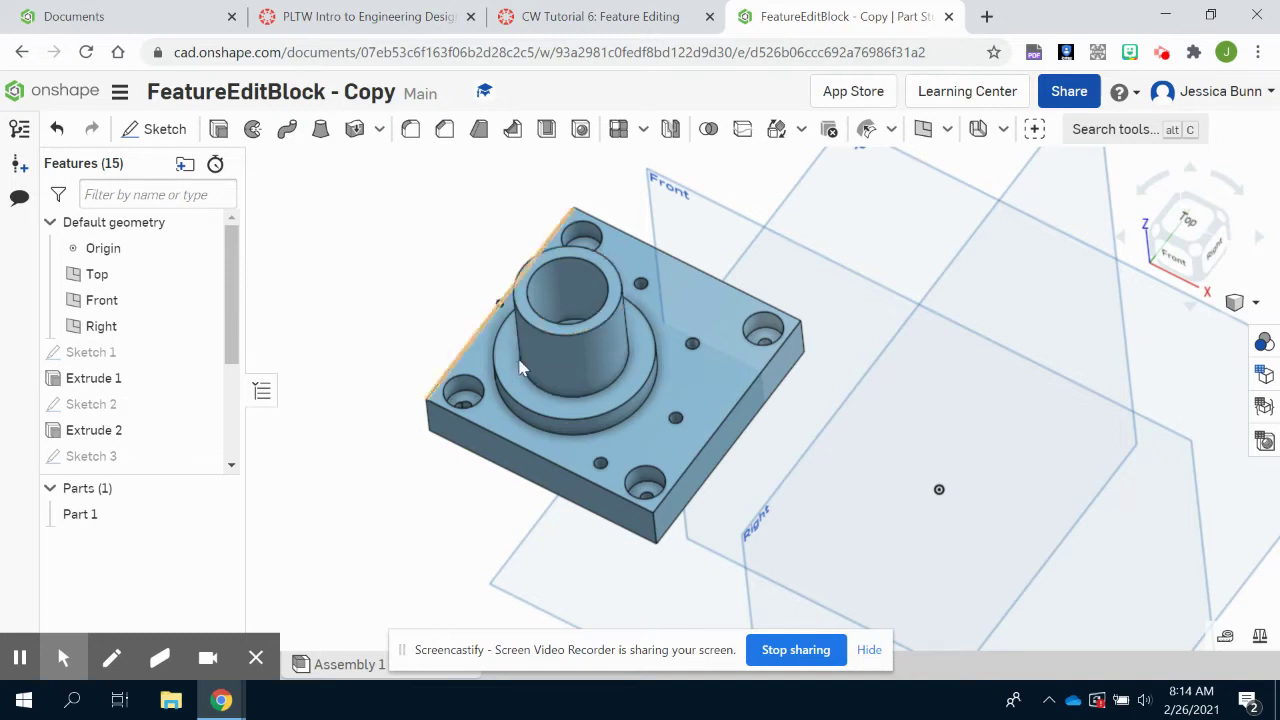
{"action": "scroll", "coordinate": [523, 363], "scroll_direction": "up", "scroll_amount": 2}
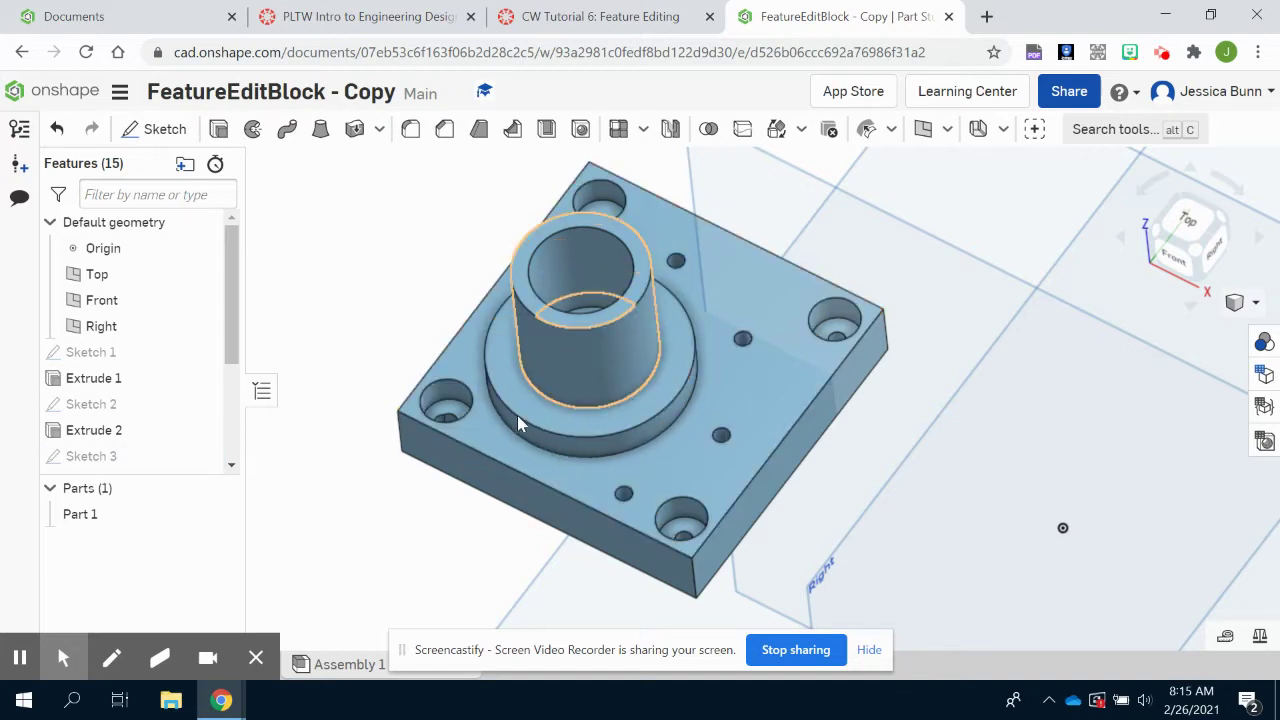
{"action": "double_click", "coordinate": [107, 432]}
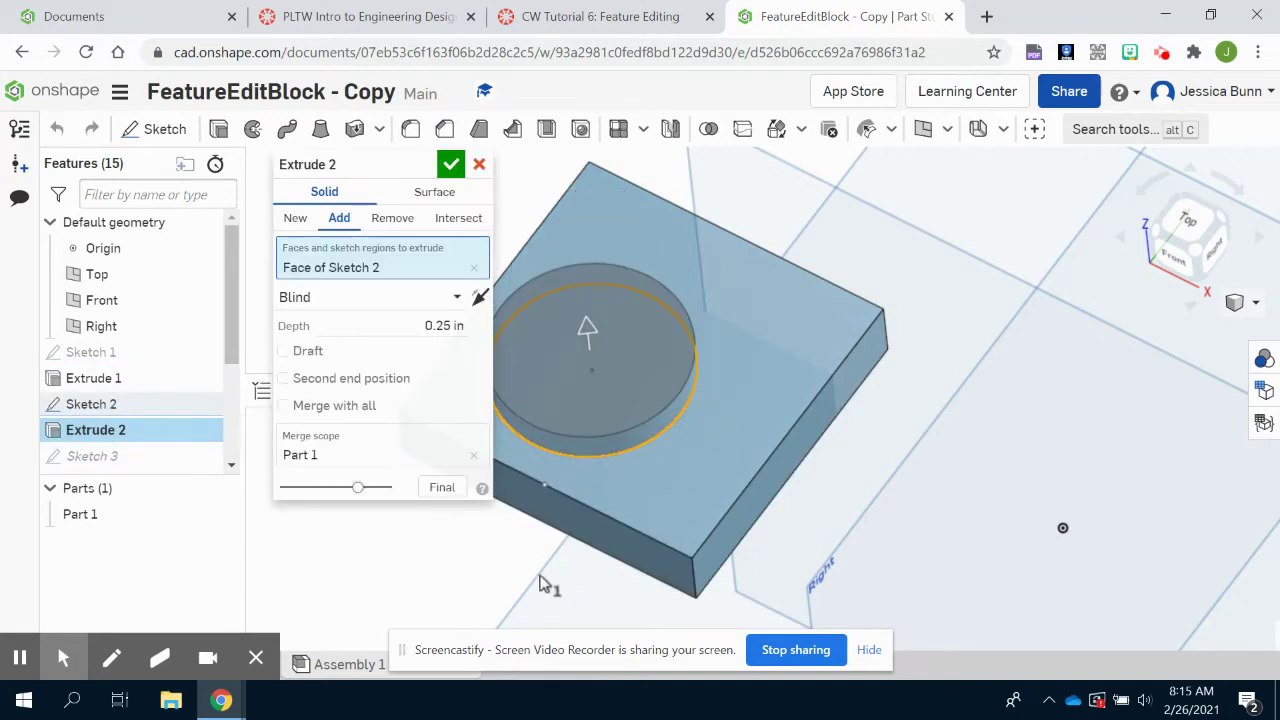
{"action": "right_click_drag", "start_coordinate": [549, 582], "coordinate": [586, 543]}
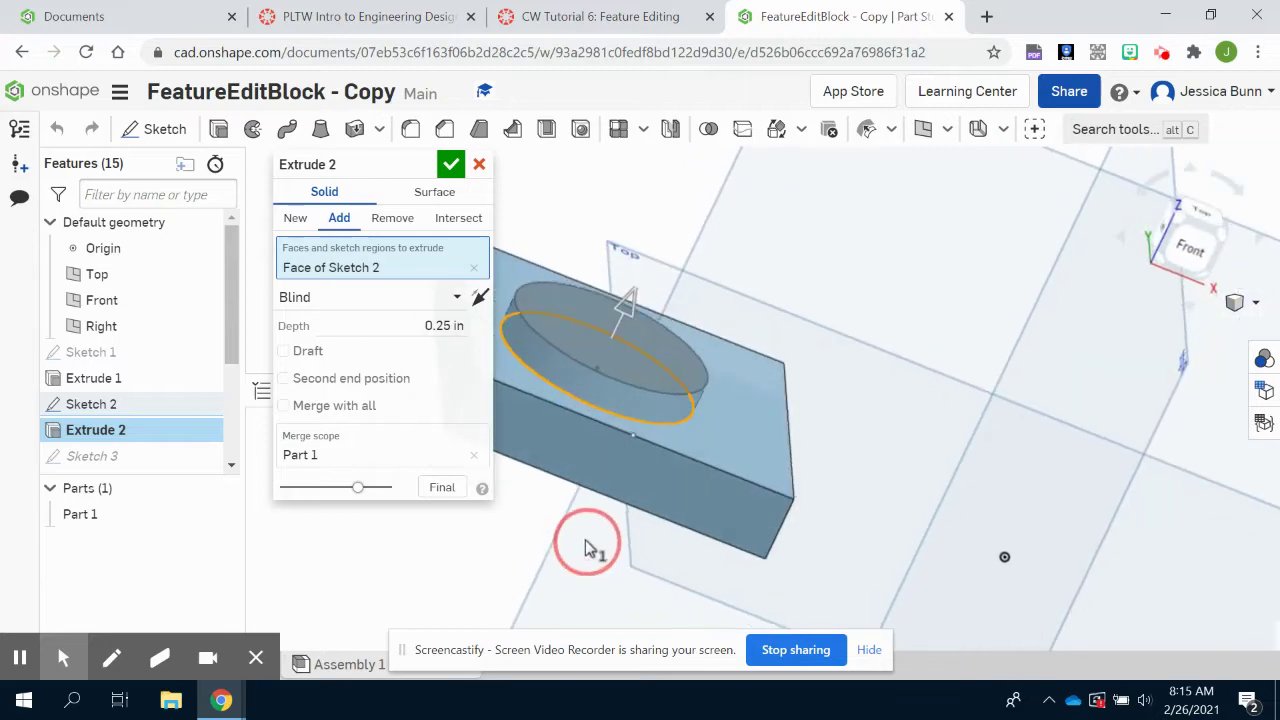
{"action": "left_click", "coordinate": [482, 166]}
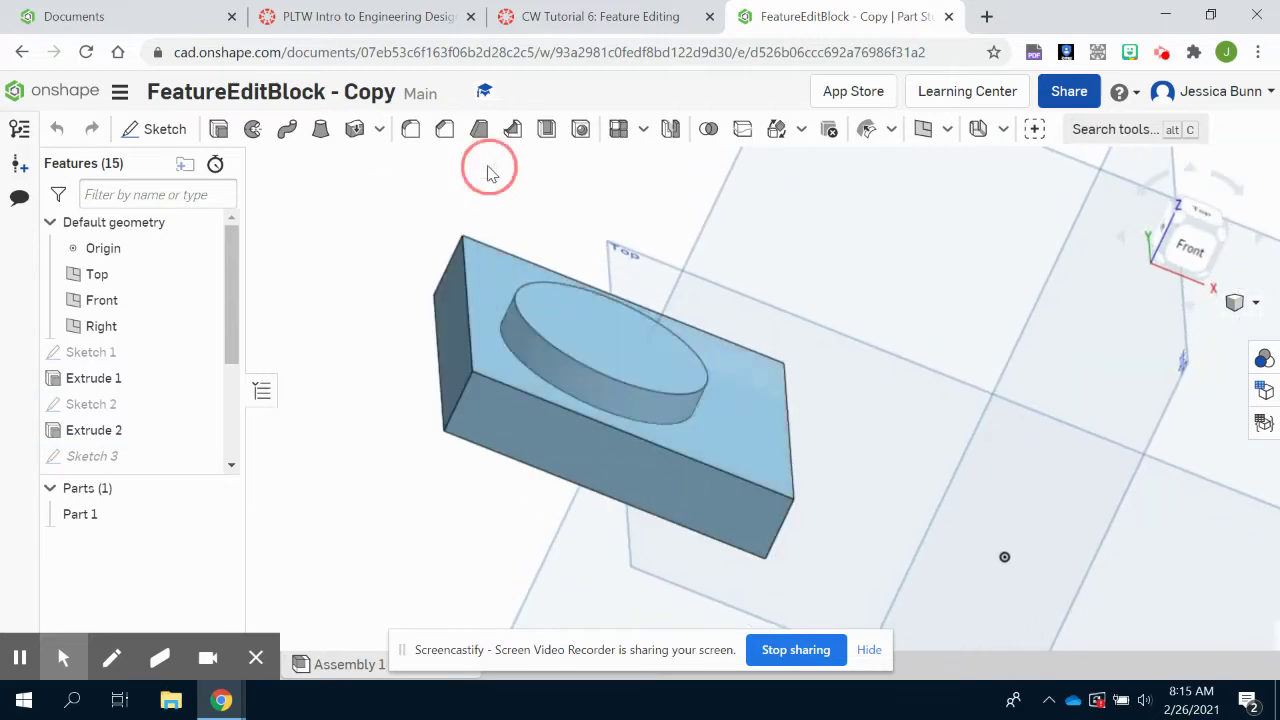
Edit Sketch 2 and set the circle center's distance from the base plate's left edge to 1.25 in
{"action": "double_click", "coordinate": [118, 406]}
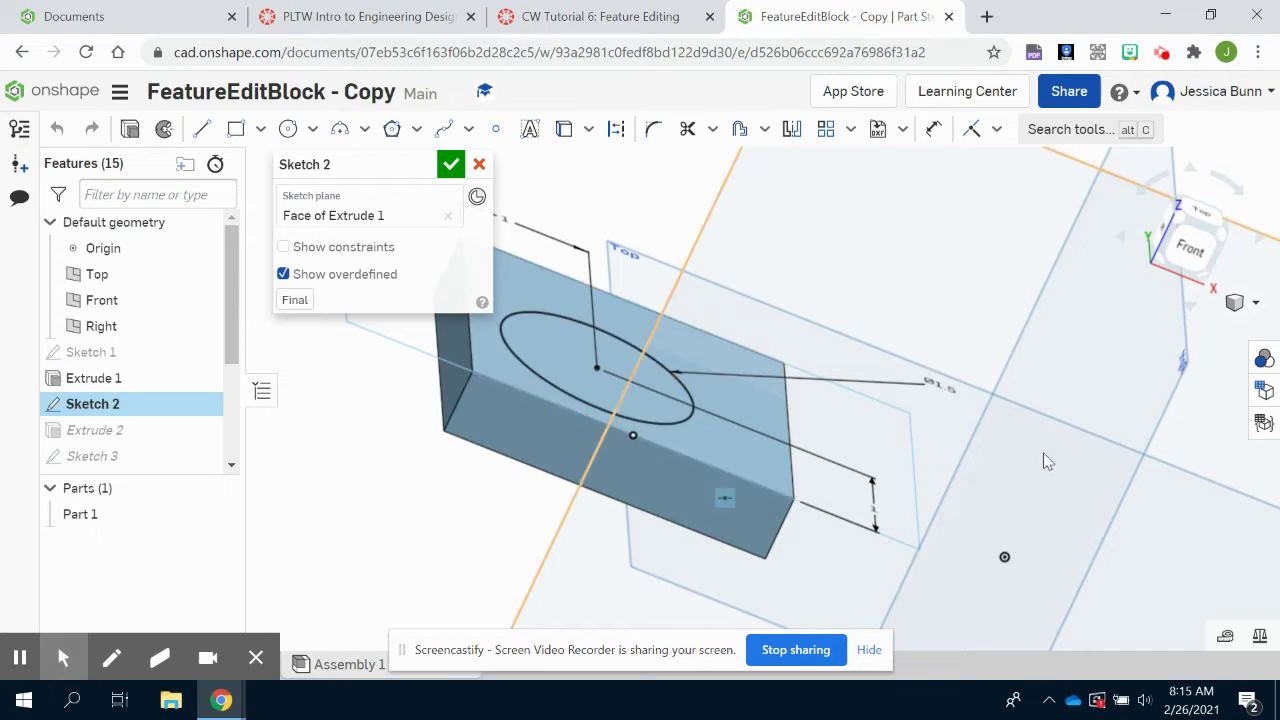
{"action": "scroll", "coordinate": [1040, 463], "scroll_direction": "down", "scroll_amount": 2}
{"action": "key", "text": "n"}
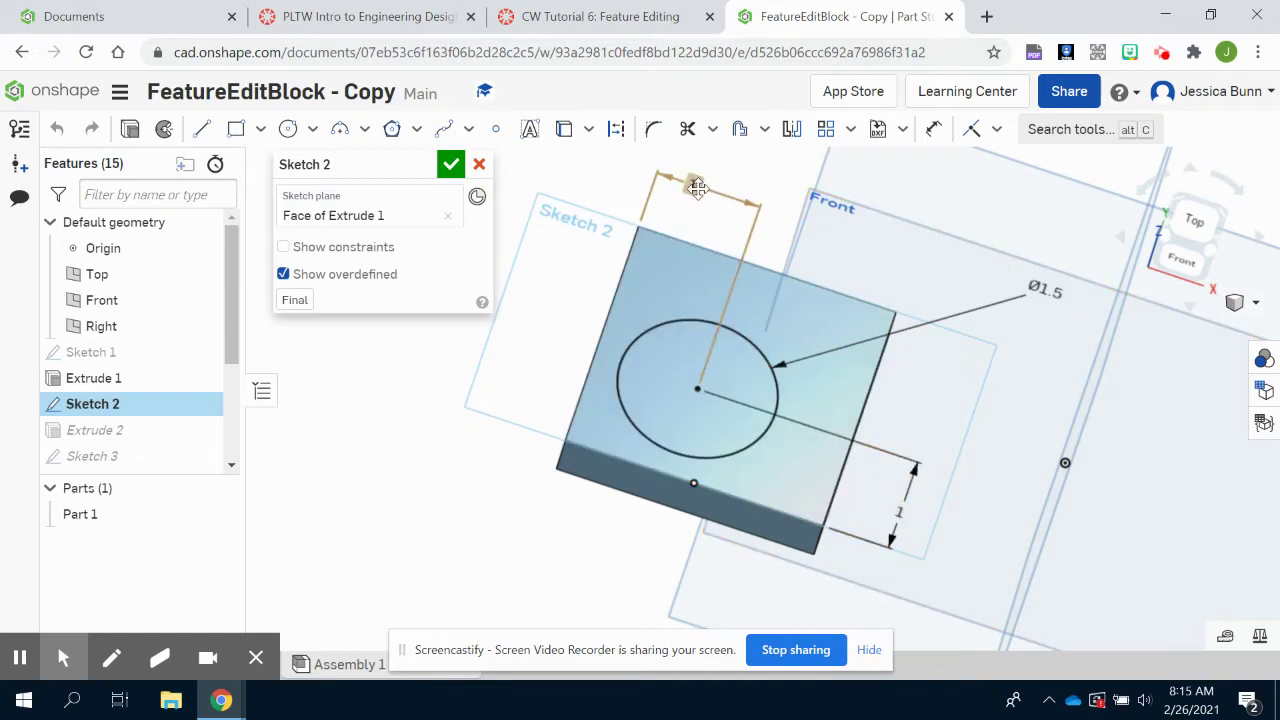
{"action": "double_click", "coordinate": [697, 187]}
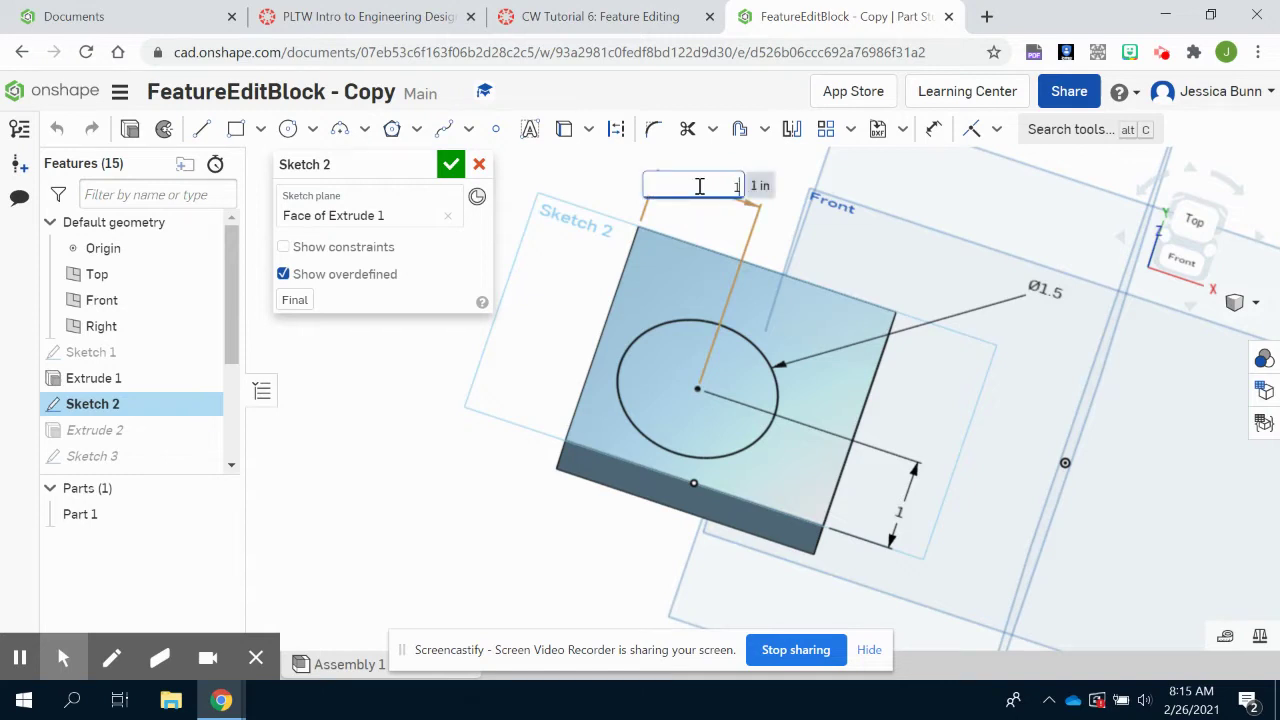
{"action": "type", "text": "1.25"}
{"action": "key", "text": "Return"}
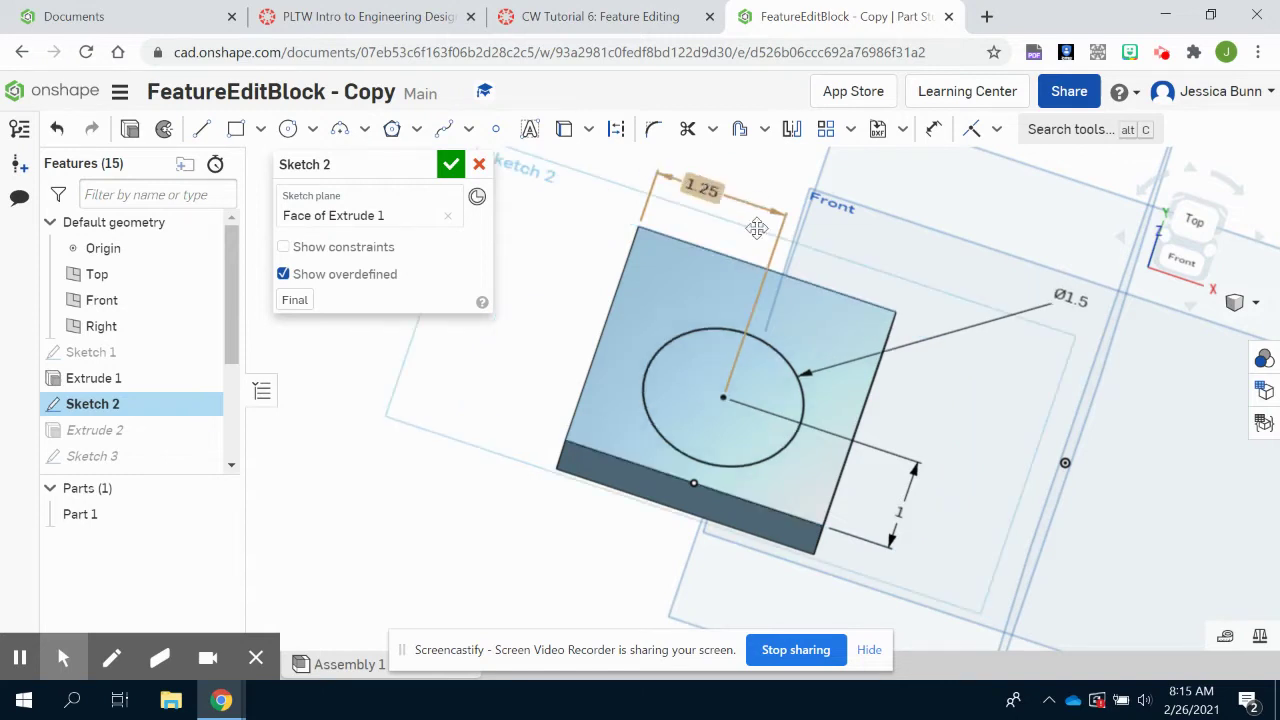
Set the circle center's distance from the base plate's front edge to 1.25 in and finish Sketch 2
{"action": "left_click", "coordinate": [896, 518]}
{"action": "double_click", "coordinate": [896, 518]}
{"action": "type", "text": "1"}
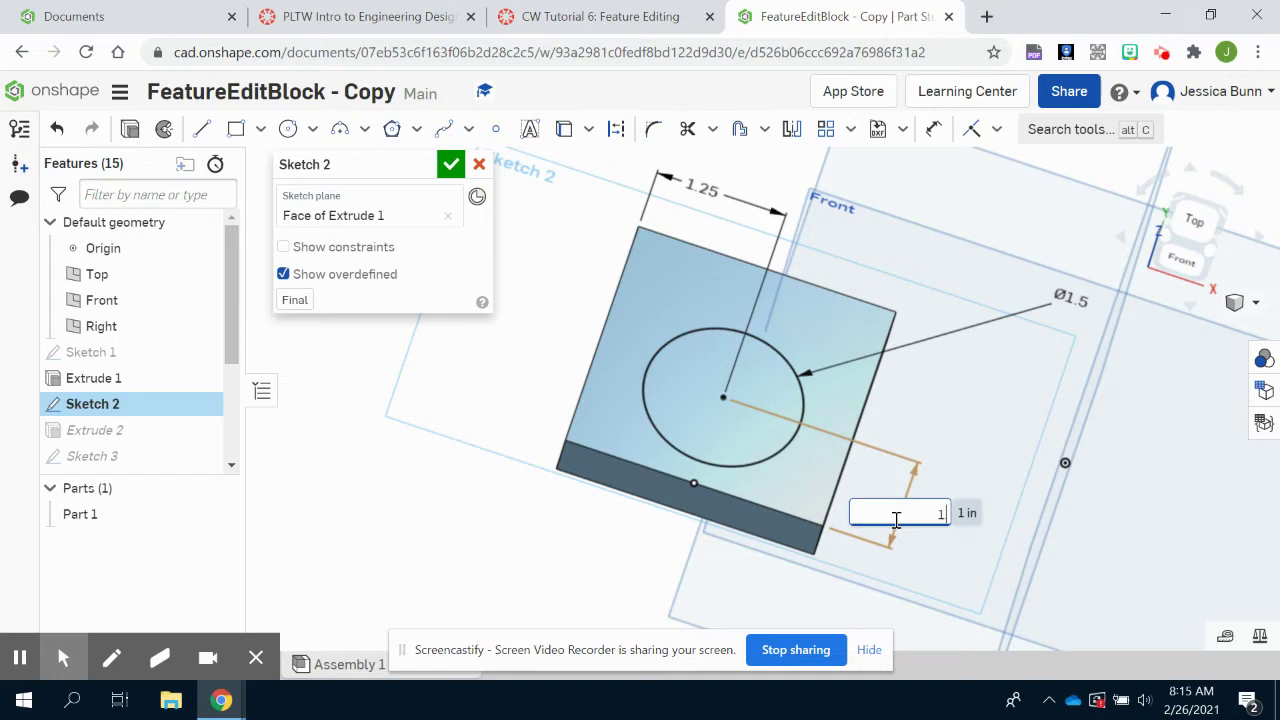
{"action": "type", "text": ".25"}
{"action": "key", "text": "Return"}
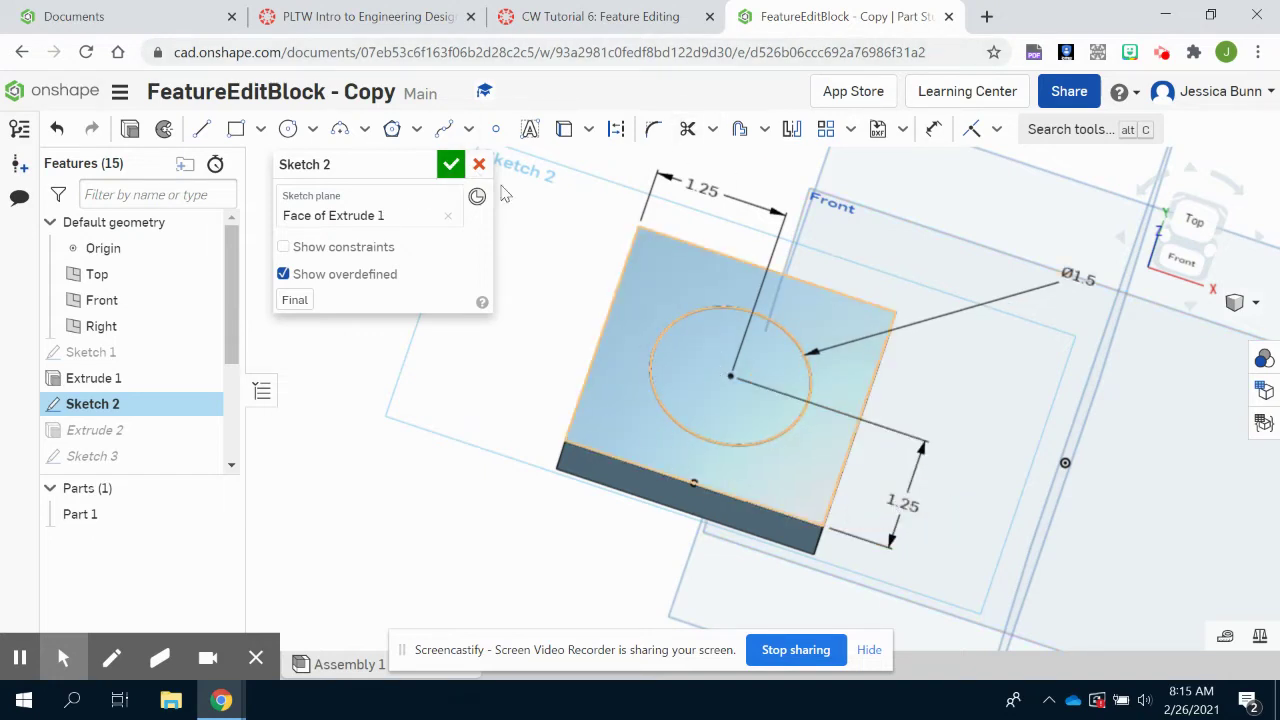
{"action": "left_click", "coordinate": [451, 164]}
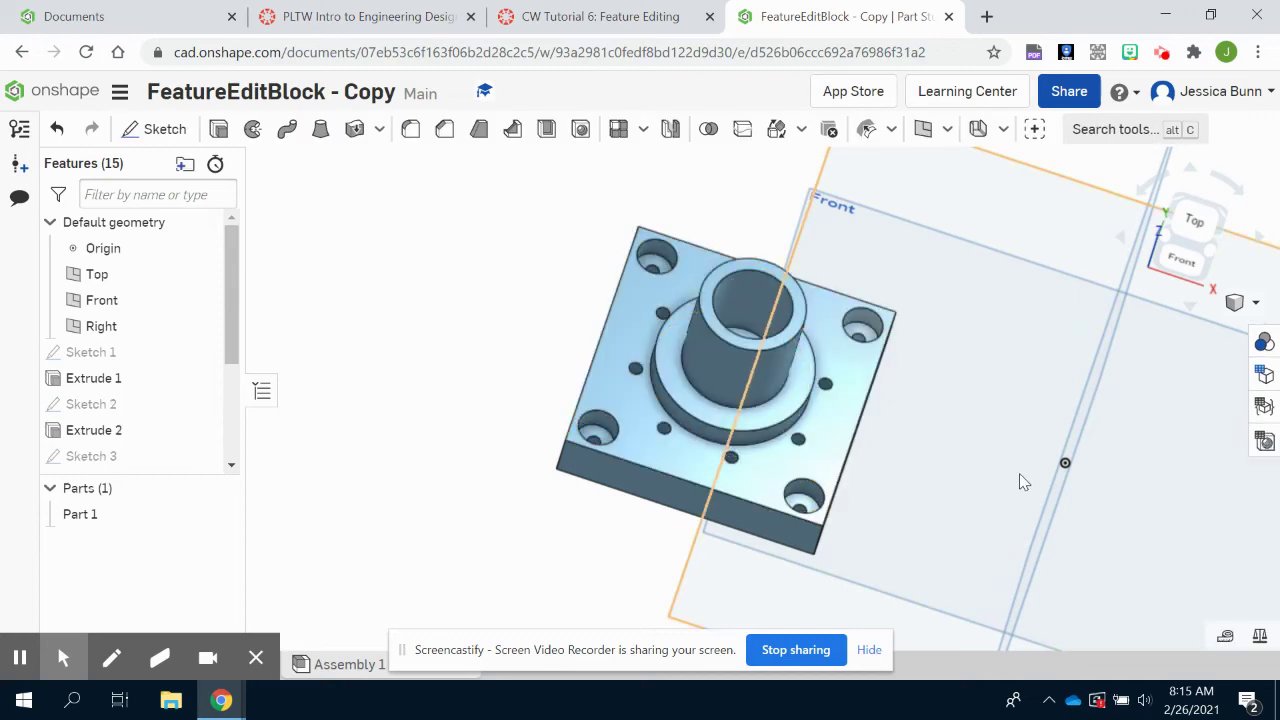
{"action": "mouse_move", "coordinate": [1023, 477]}
{"action": "right_mouse_down"}
{"action": "mouse_move", "coordinate": [991, 511]}
{"action": "mouse_move", "coordinate": [995, 452]}
{"action": "mouse_move", "coordinate": [1040, 437]}
{"action": "mouse_move", "coordinate": [1100, 491]}
{"action": "mouse_move", "coordinate": [1055, 445]}
{"action": "mouse_move", "coordinate": [895, 494]}
{"action": "mouse_move", "coordinate": [923, 528]}
{"action": "mouse_move", "coordinate": [1012, 486]}
{"action": "mouse_move", "coordinate": [1100, 490]}
{"action": "mouse_move", "coordinate": [1077, 588]}
{"action": "mouse_move", "coordinate": [990, 563]}
{"action": "right_mouse_up"}
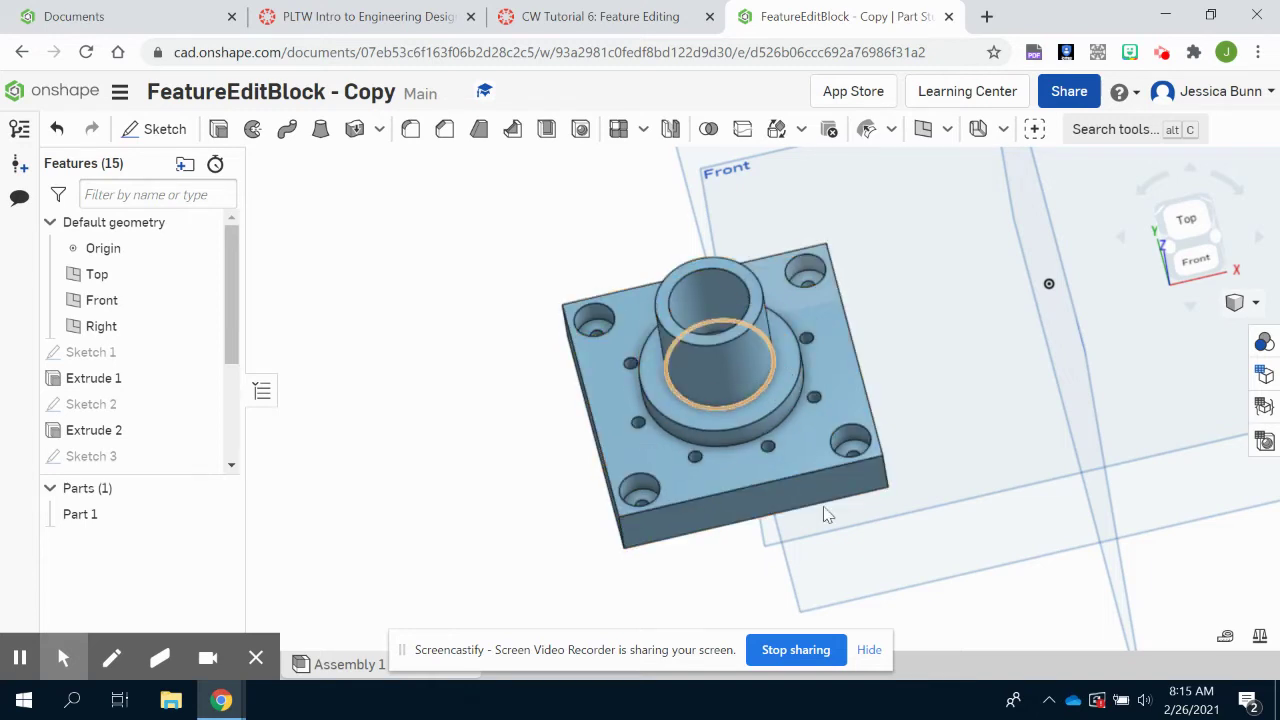
{"action": "right_click_drag", "start_coordinate": [380, 609], "coordinate": [587, 569]}
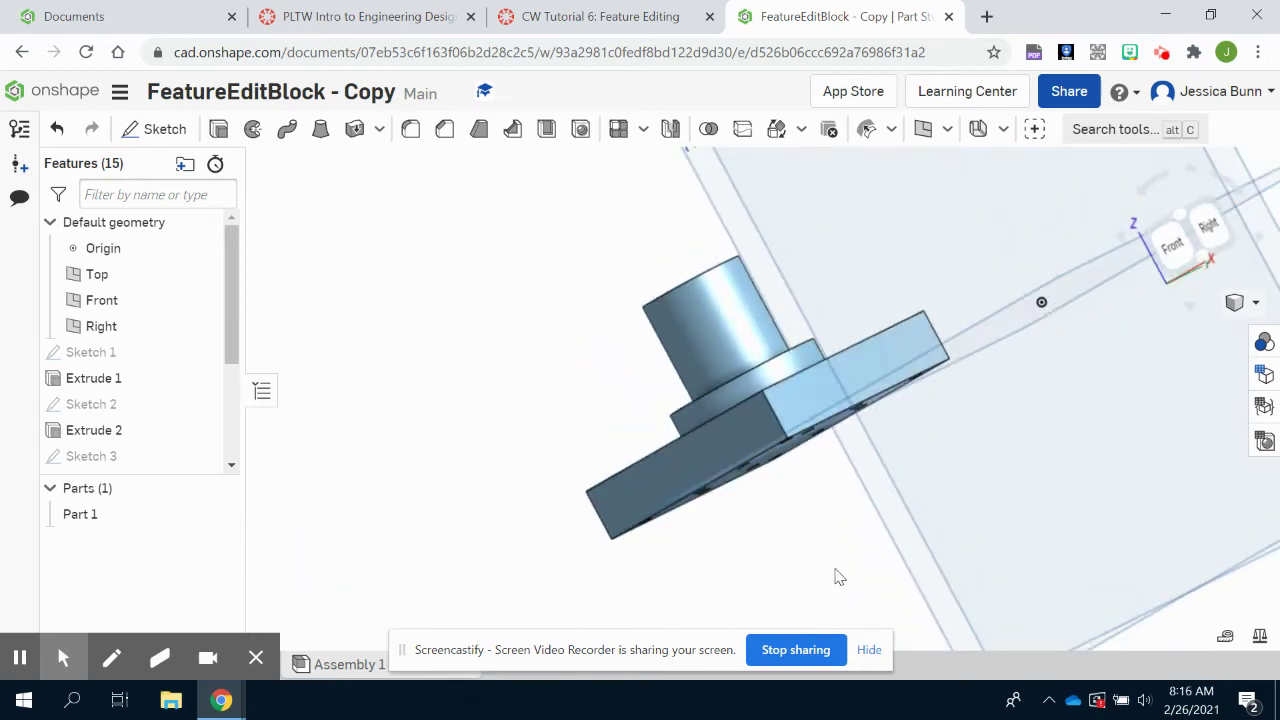
{"action": "right_click_drag", "start_coordinate": [838, 577], "coordinate": [889, 614]}
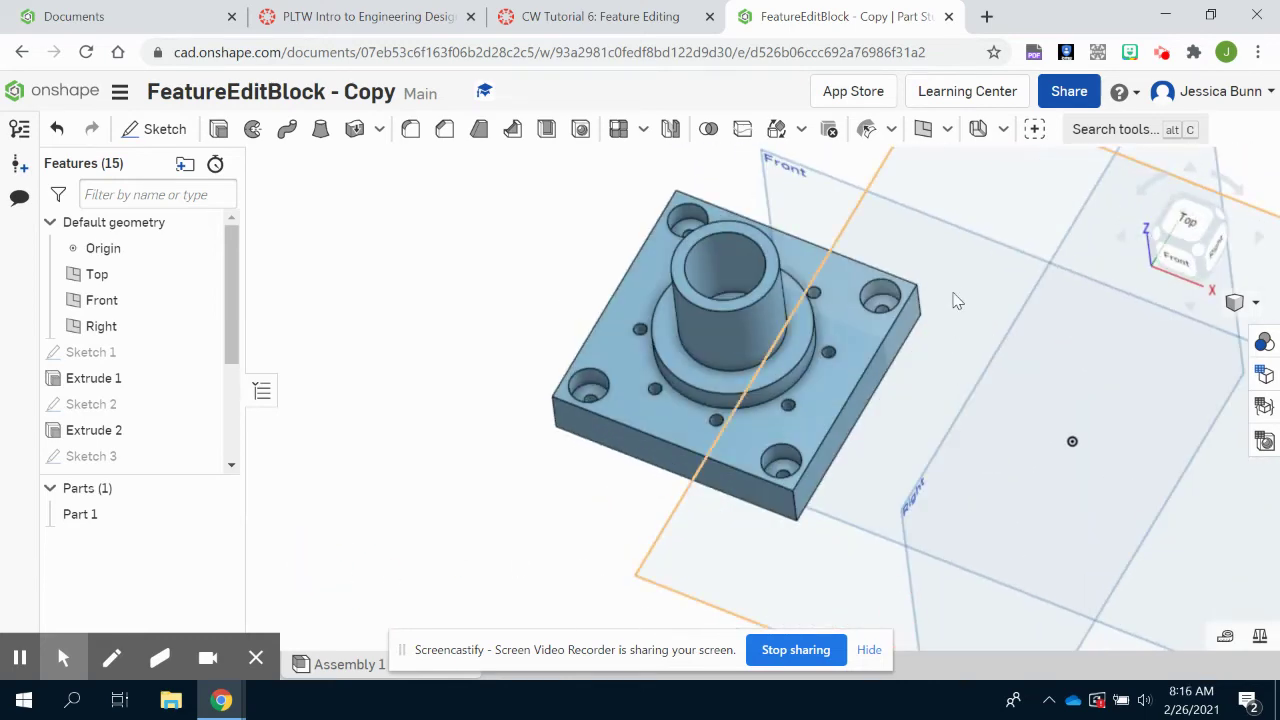
{"action": "right_click_drag", "start_coordinate": [954, 289], "coordinate": [914, 529]}
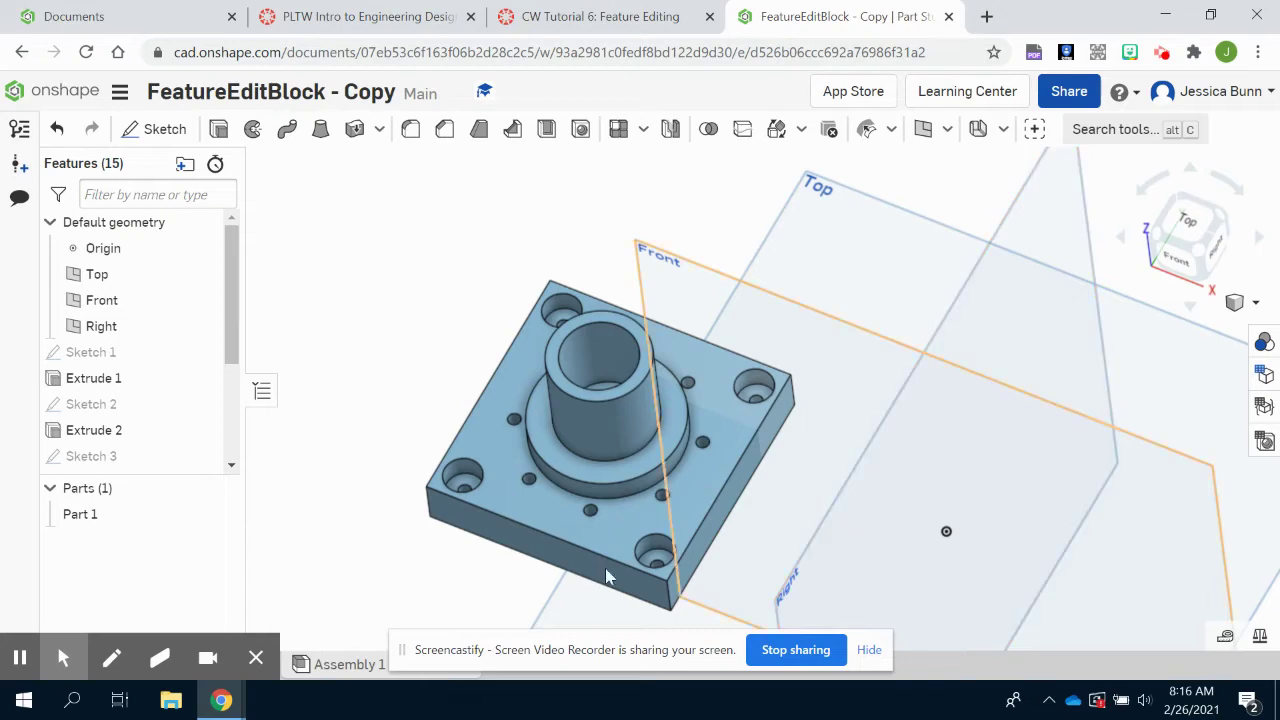
{"action": "mouse_move", "coordinate": [389, 529]}
{"action": "right_mouse_down"}
{"action": "mouse_move", "coordinate": [365, 512]}
{"action": "mouse_move", "coordinate": [378, 537]}
{"action": "right_mouse_up"}
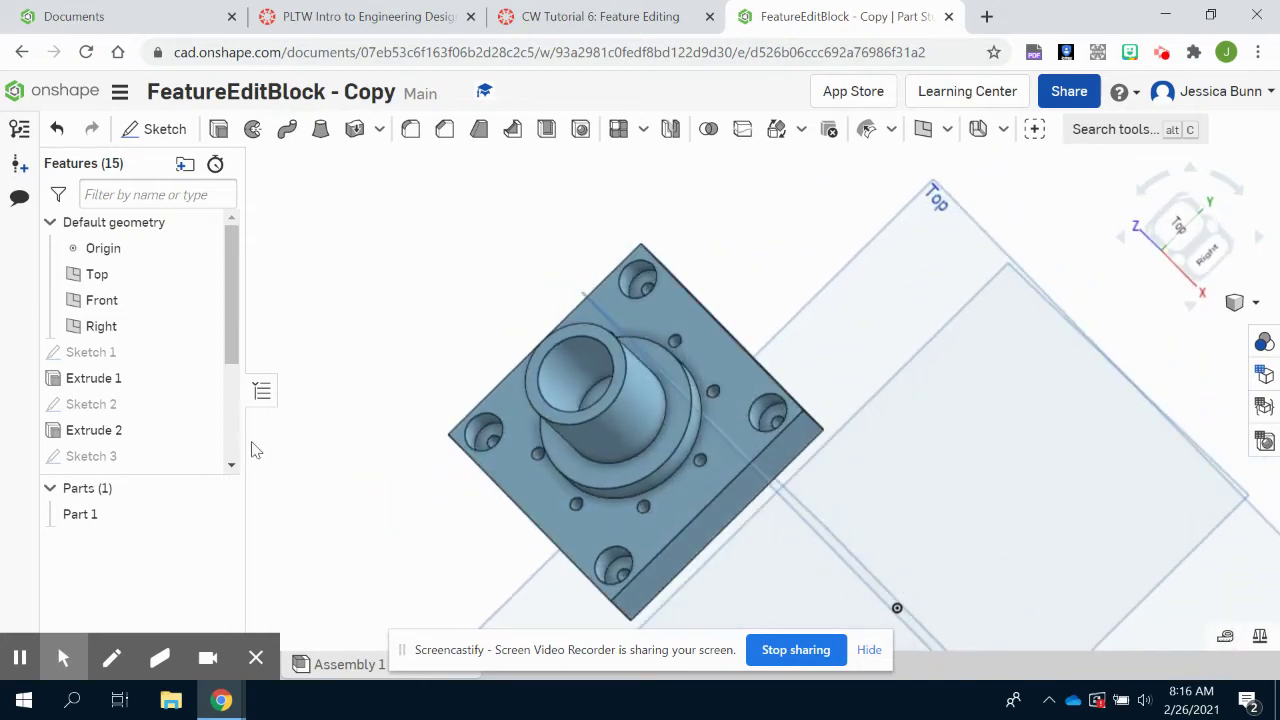
{"action": "scroll", "coordinate": [135, 395], "scroll_direction": "down", "scroll_amount": 3}
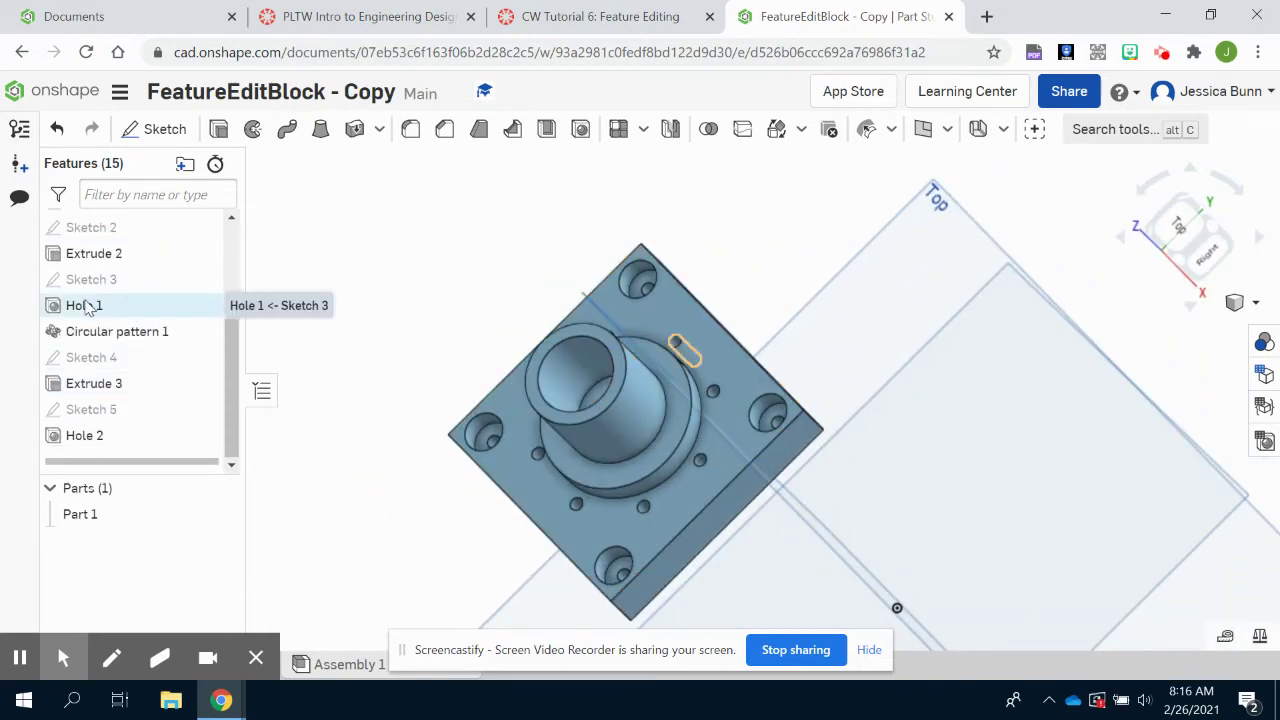
{"action": "left_click", "coordinate": [91, 311]}
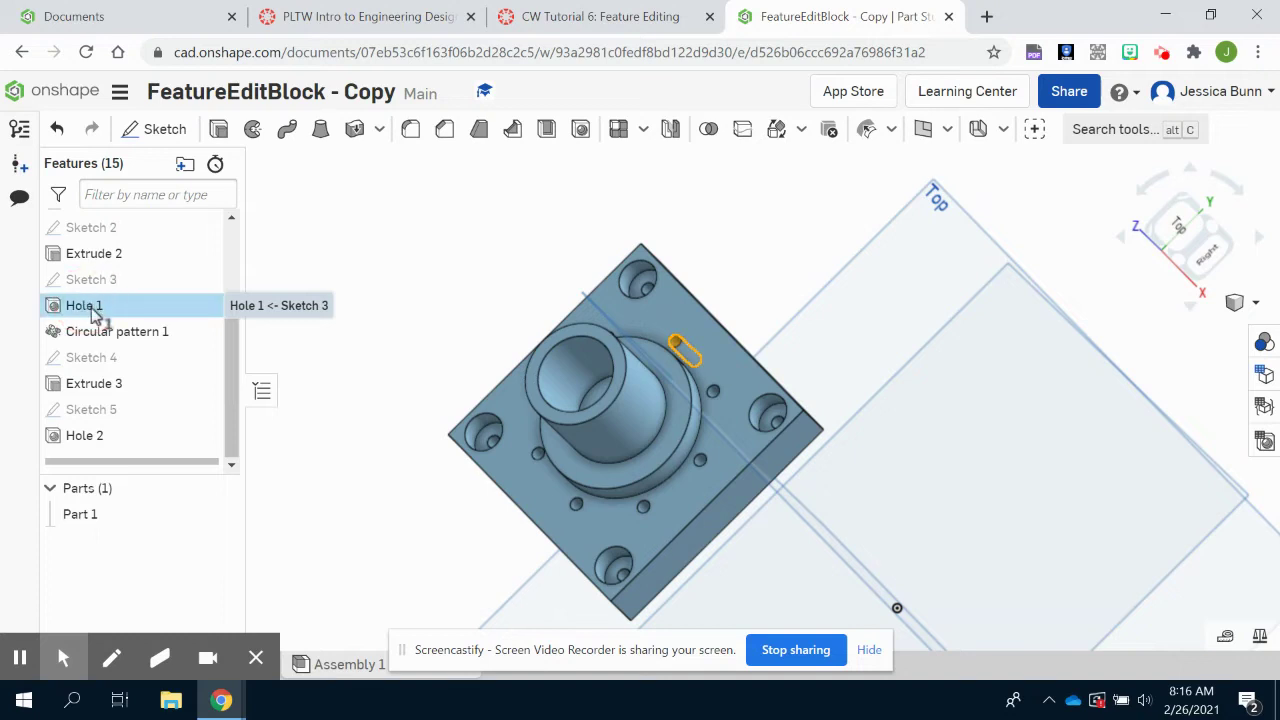
{"action": "double_click", "coordinate": [80, 307]}
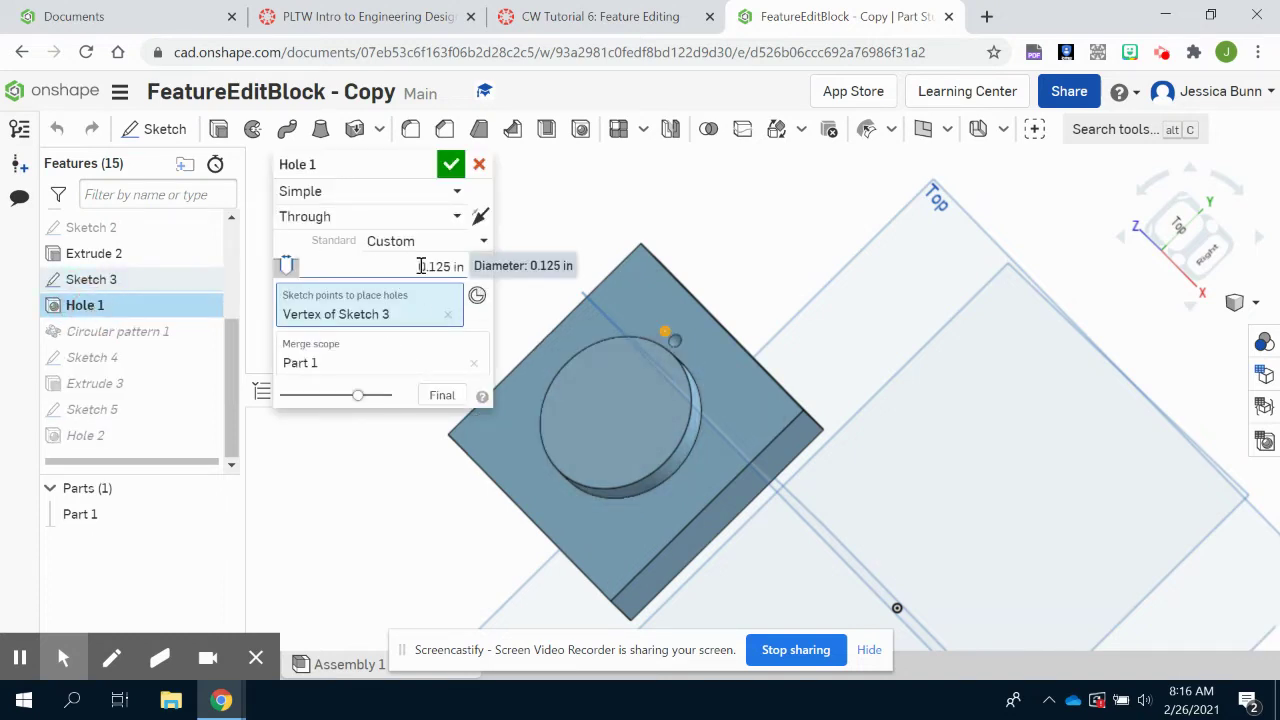
{"action": "left_click", "coordinate": [479, 165]}
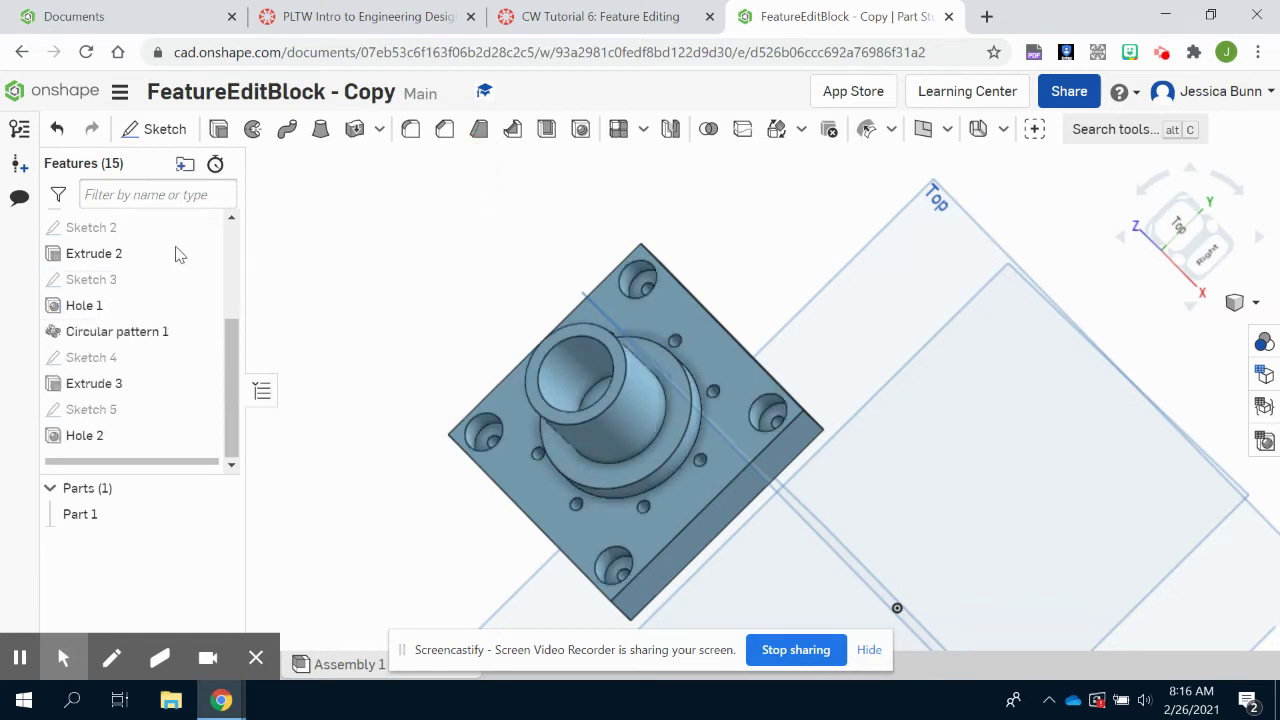
Edit Sketch 3 and set the hole point's distance from the base plate's left edge to 1.25 in
{"action": "left_click", "coordinate": [76, 281]}
{"action": "double_click", "coordinate": [76, 281]}
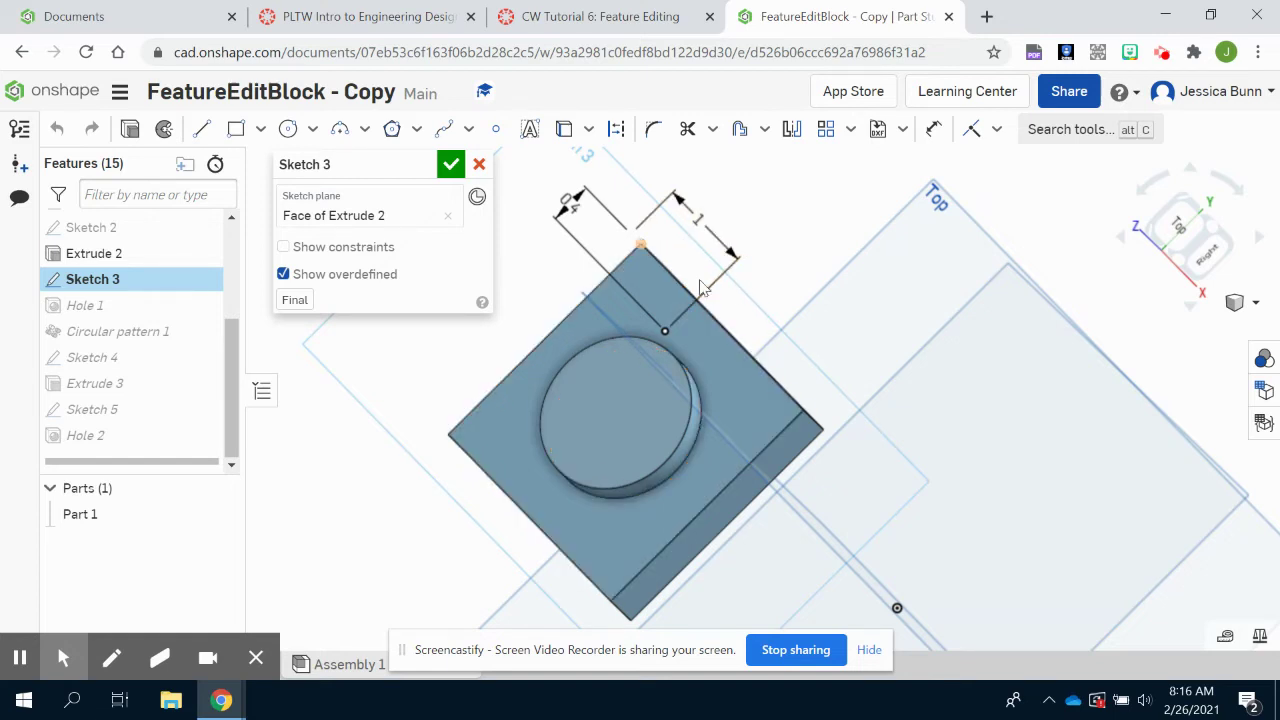
{"action": "double_click", "coordinate": [702, 221]}
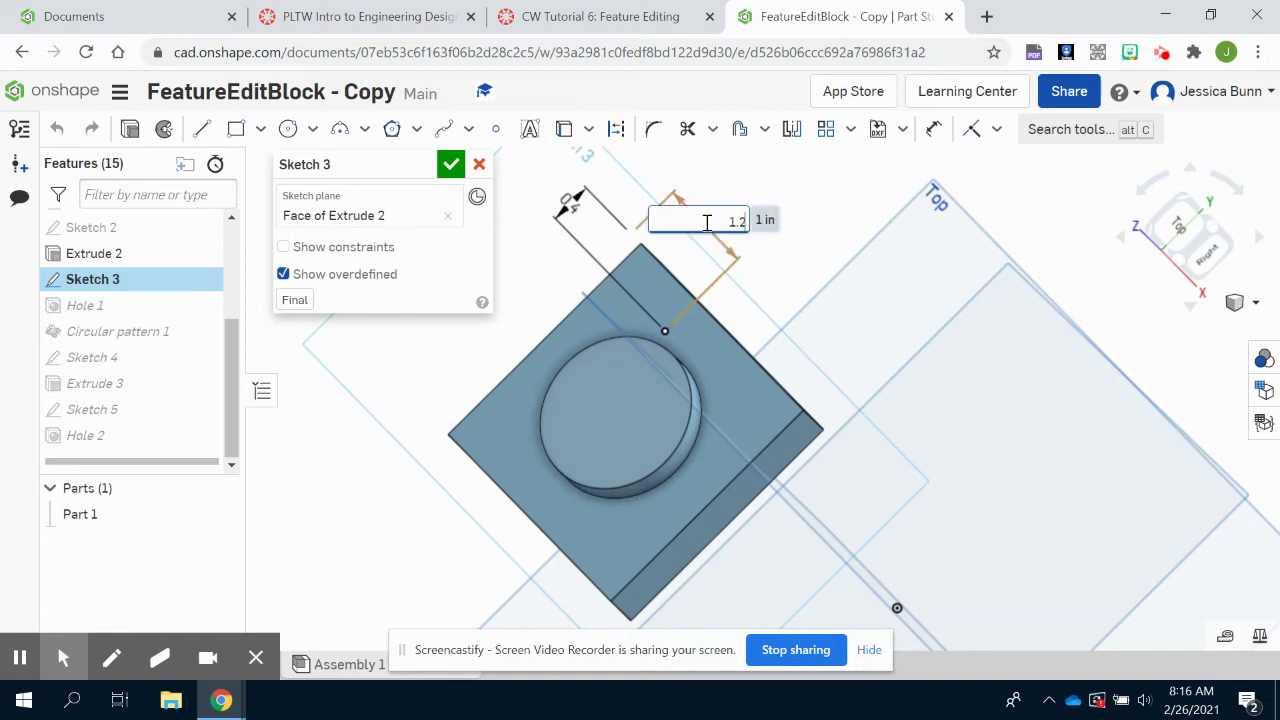
{"action": "type", "text": "1.25"}
{"action": "key", "text": "Return"}
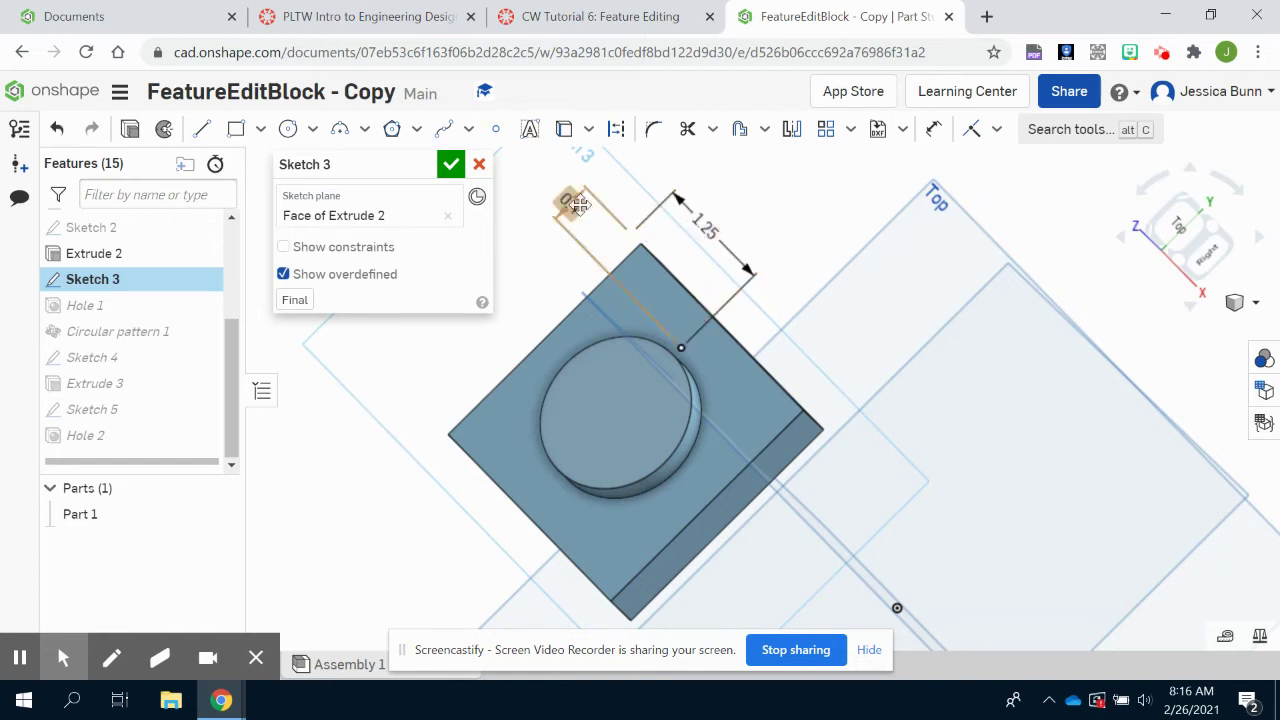
Set the hole point's distance from the base plate's back edge to 65 in
{"action": "left_click", "coordinate": [569, 205]}
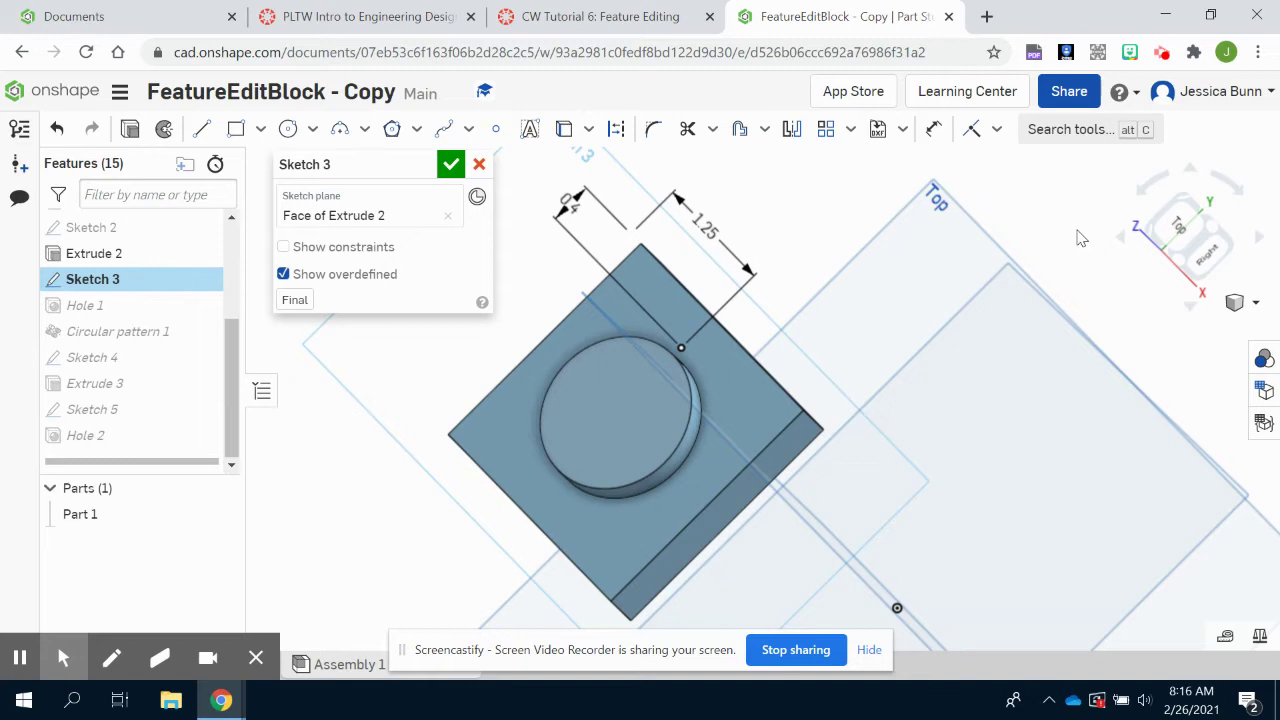
{"action": "double_click", "coordinate": [570, 205]}
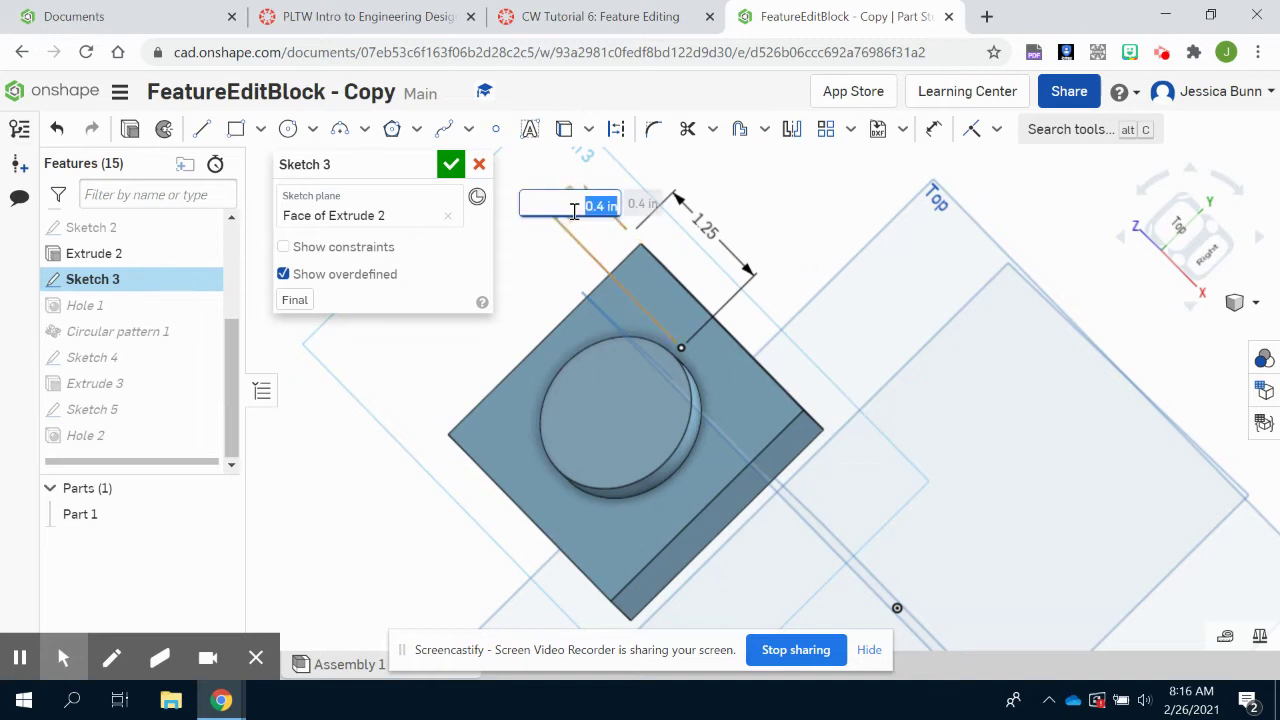
{"action": "type", "text": "25"}
{"action": "key", "text": "Return"}
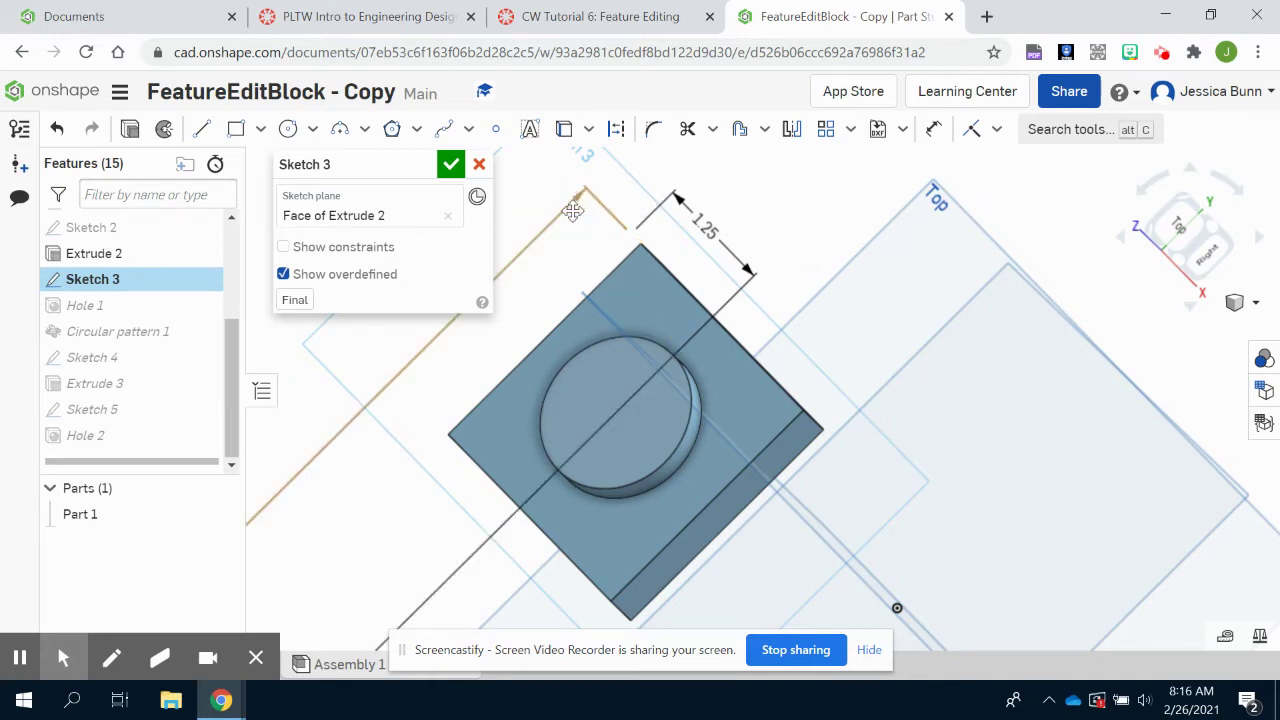
Correct the hole point's distance from the base plate's back edge to 0.65 in and finish Sketch 3
{"action": "scroll", "coordinate": [757, 412], "scroll_direction": "up", "scroll_amount": 2}
{"action": "scroll", "coordinate": [766, 399], "scroll_direction": "down", "scroll_amount": 6}
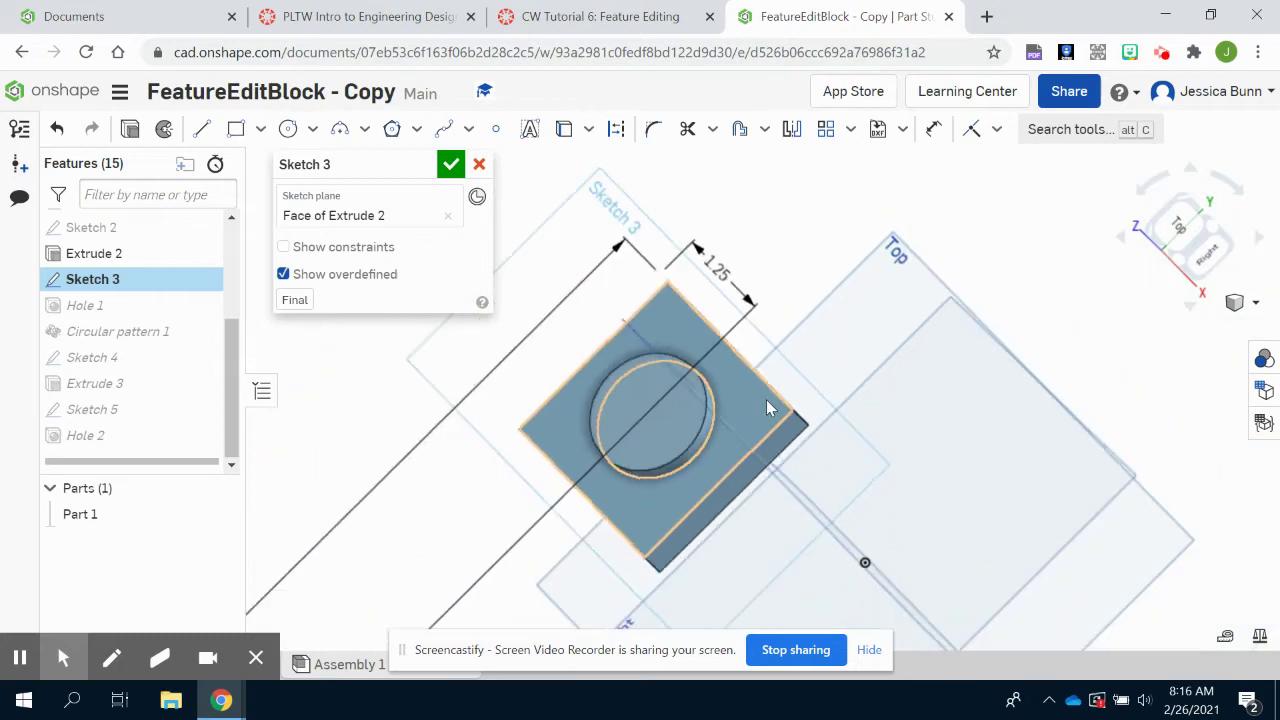
{"action": "scroll", "coordinate": [771, 397], "scroll_direction": "down", "scroll_amount": 2}
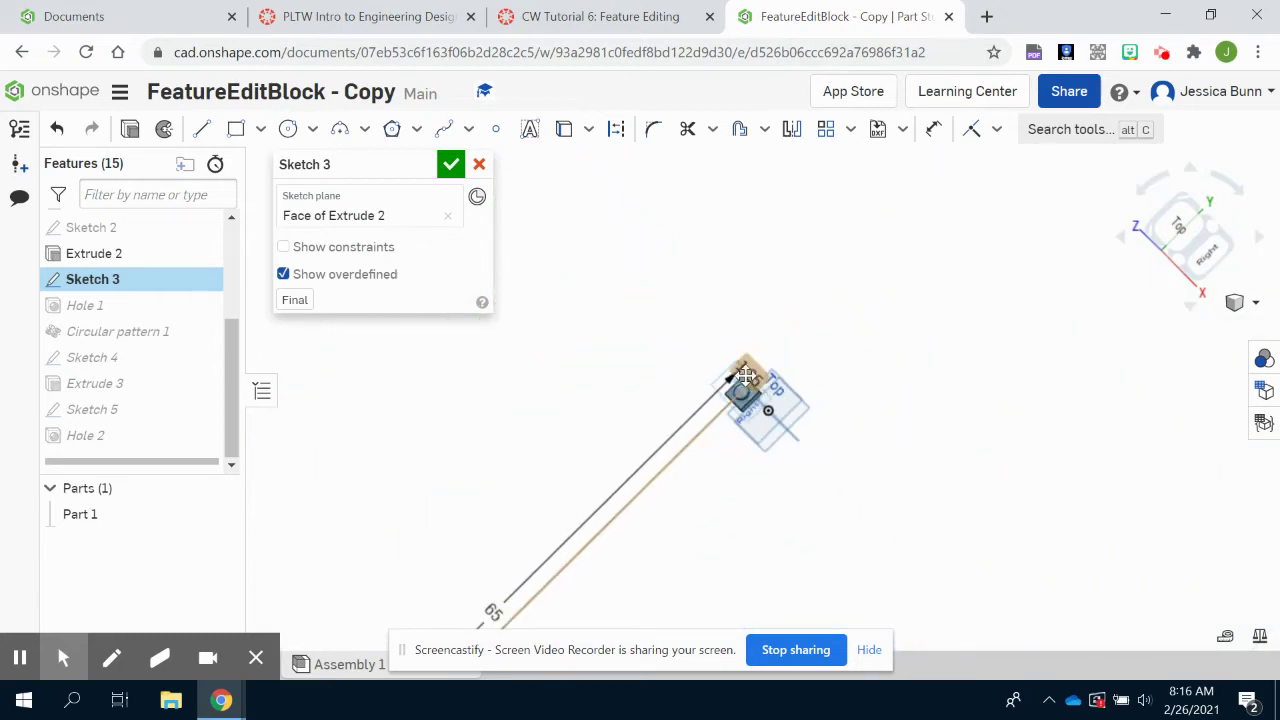
{"action": "left_click", "coordinate": [490, 610]}
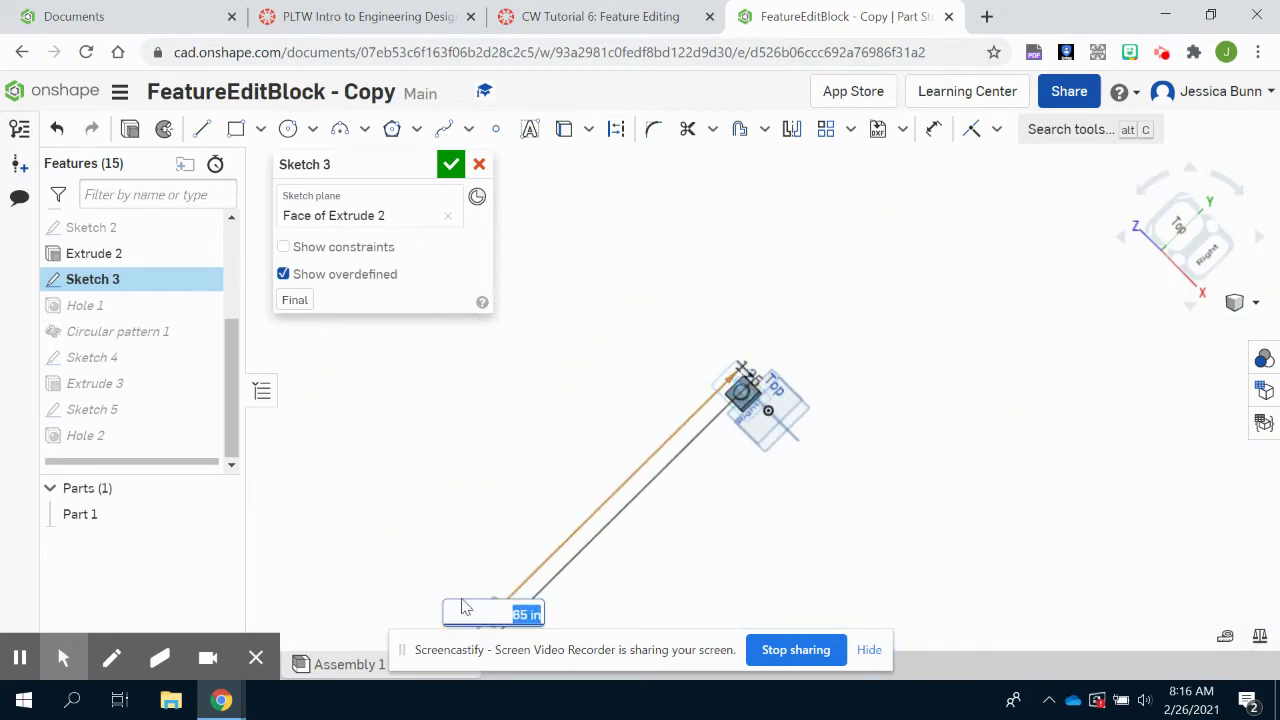
{"action": "key", "text": "BackSpace"}
{"action": "type", "text": "0.5"}
{"action": "key", "text": "Return"}
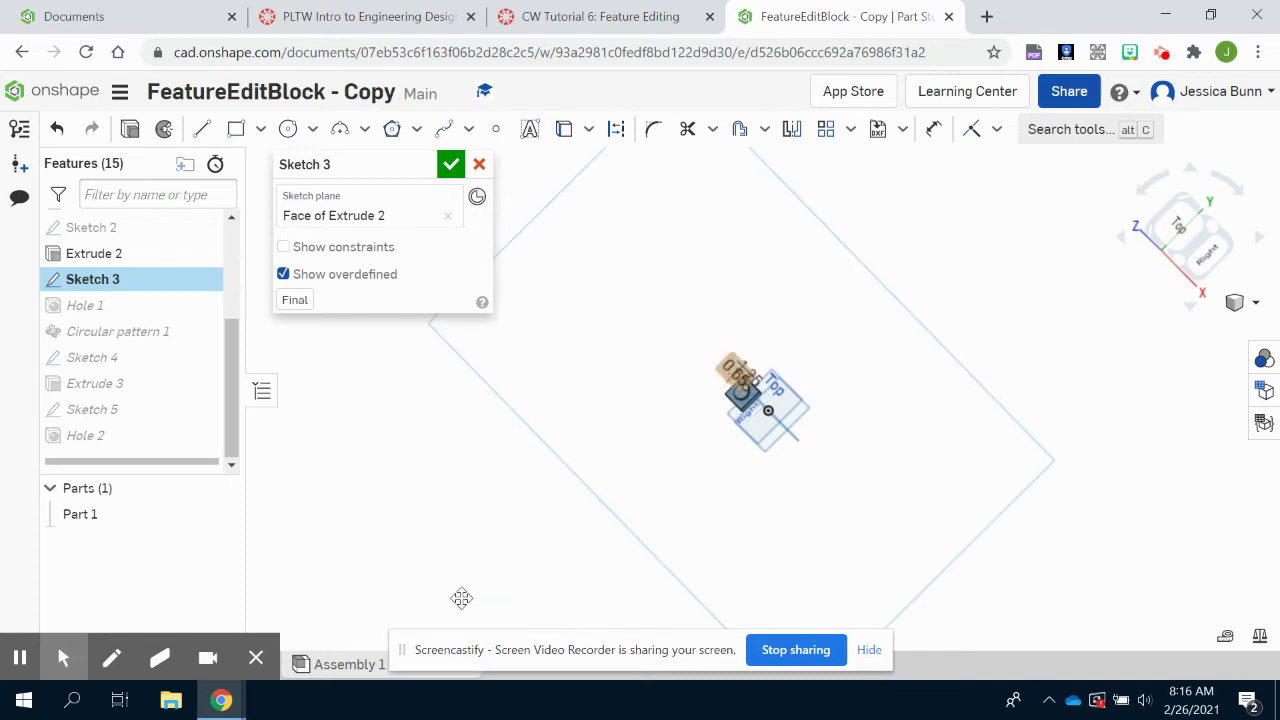
{"action": "scroll", "coordinate": [737, 406], "scroll_direction": "up", "scroll_amount": 10}
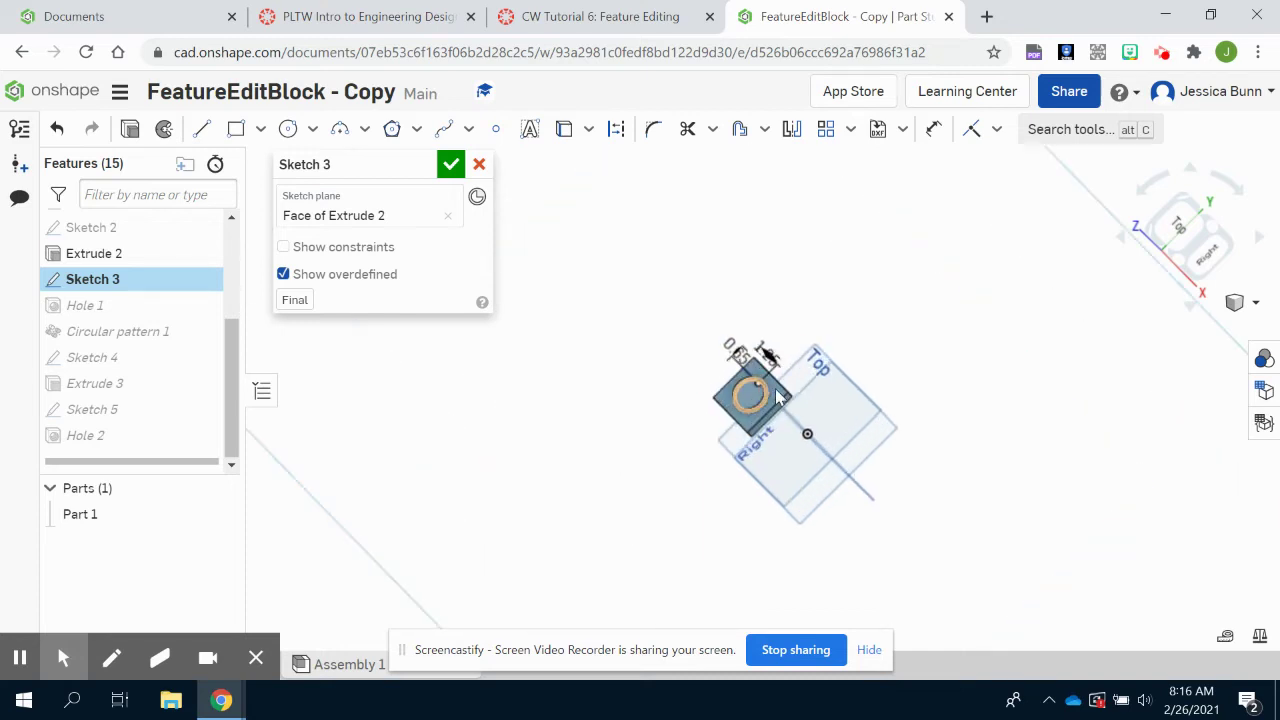
{"action": "scroll", "coordinate": [737, 380], "scroll_direction": "up", "scroll_amount": 4}
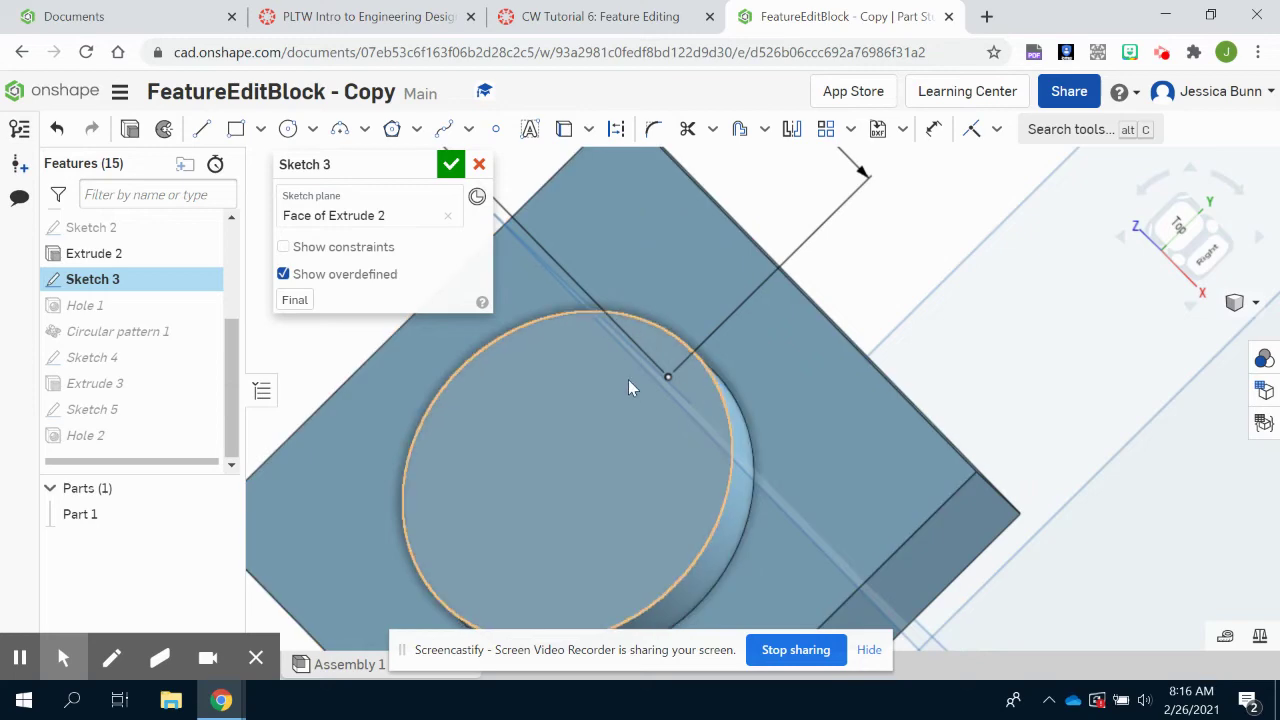
{"action": "left_click", "coordinate": [446, 169]}
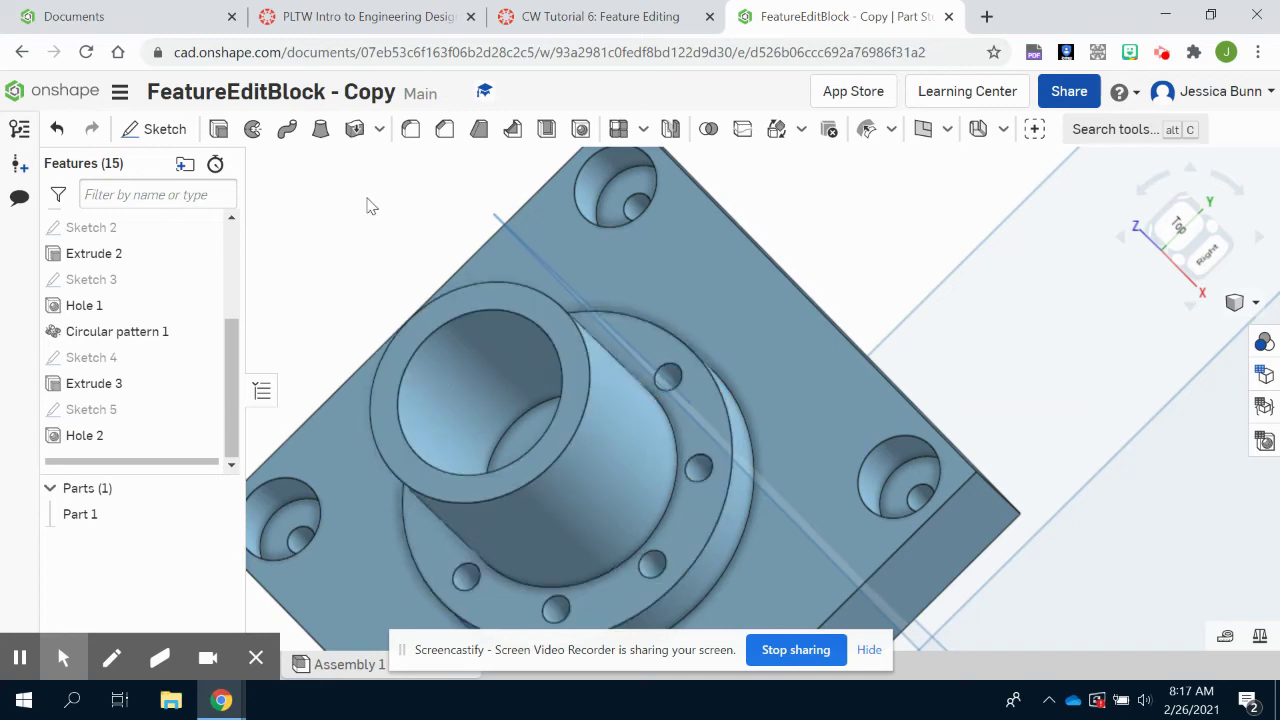
Edit Circular pattern 1 to use an instance count of 10 and accept the change
{"action": "double_click", "coordinate": [100, 333]}
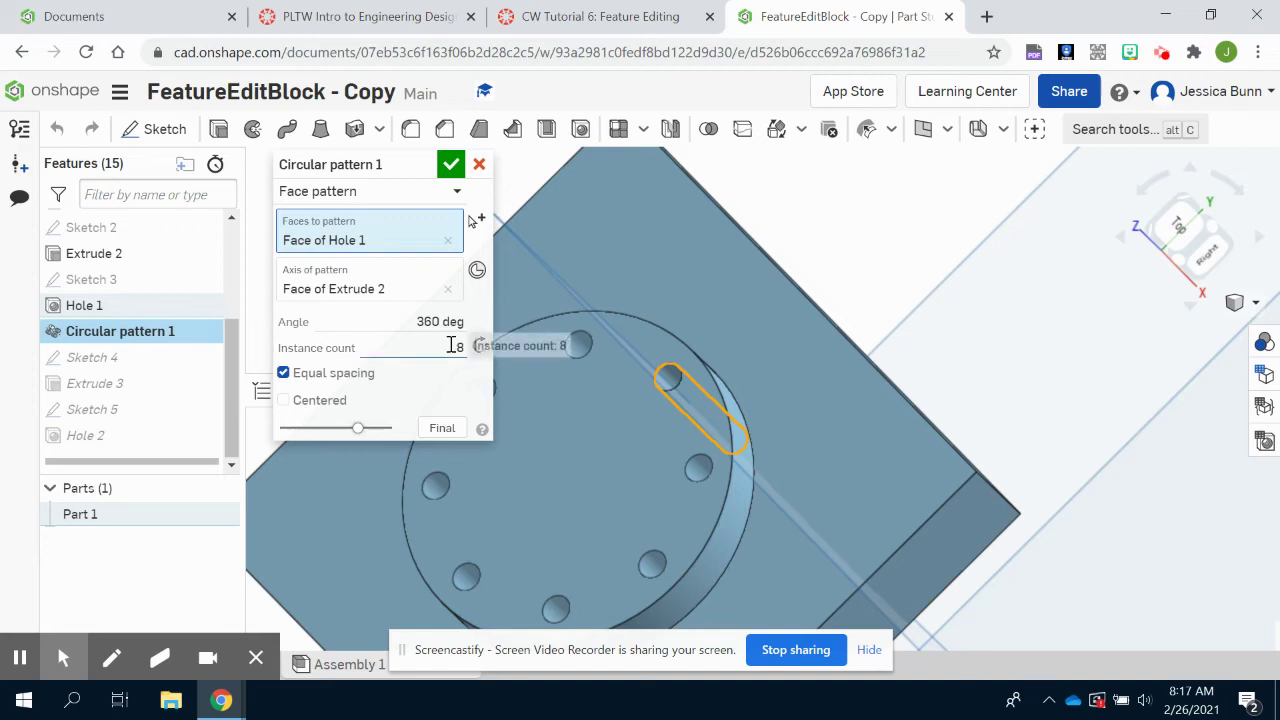
{"action": "double_click", "coordinate": [450, 347]}
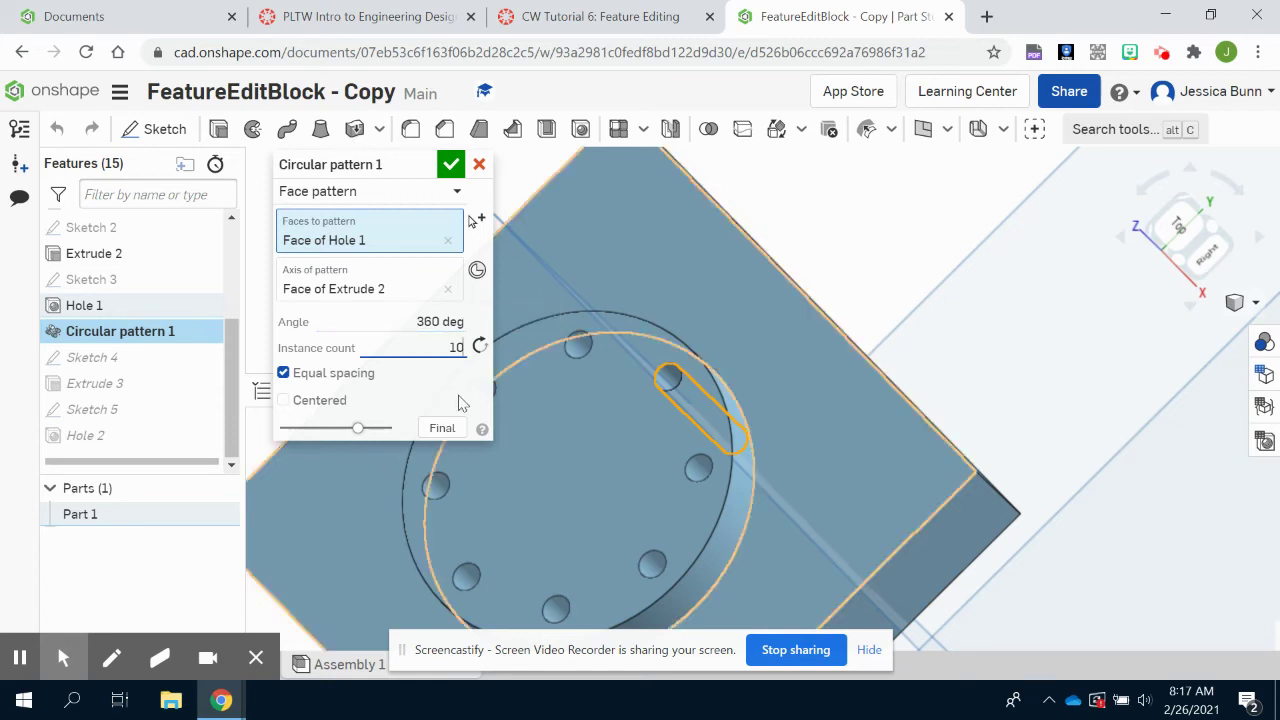
{"action": "left_click", "coordinate": [452, 165]}
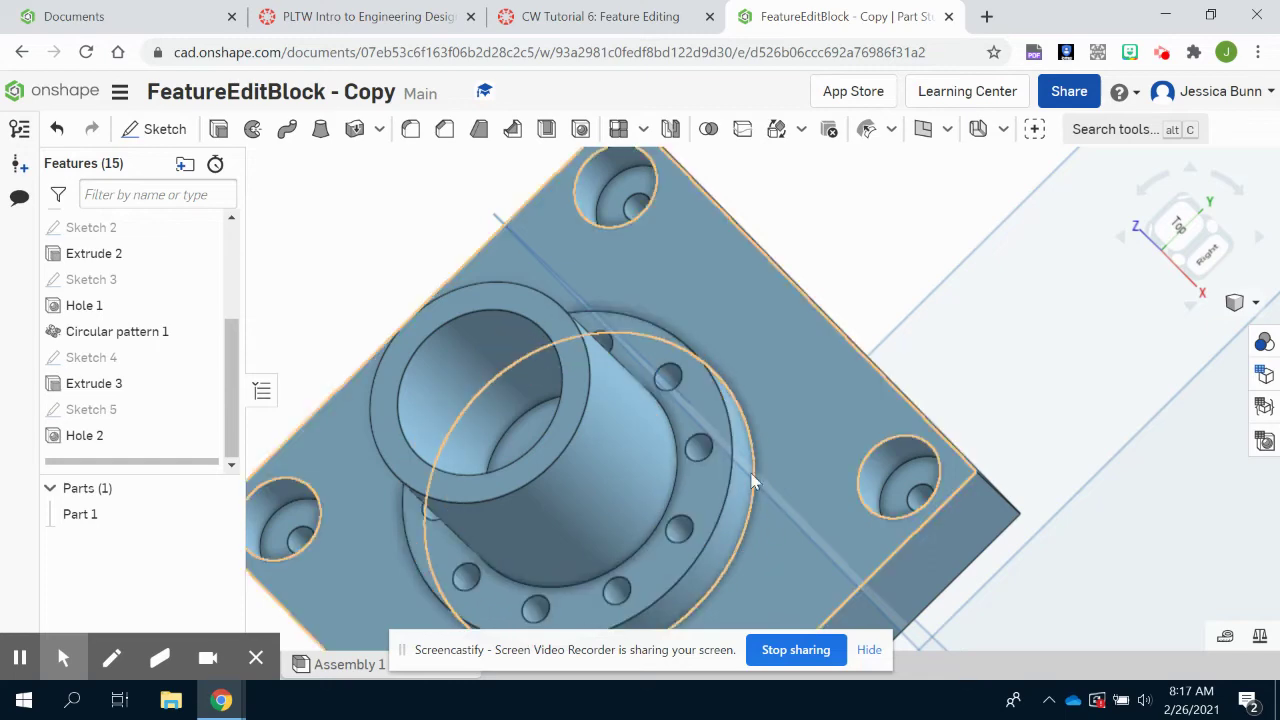
Edit Hole 2 to make the counterbore depth of the corner holes shallower and accept the change
{"action": "scroll", "coordinate": [774, 505], "scroll_direction": "down", "scroll_amount": 5}
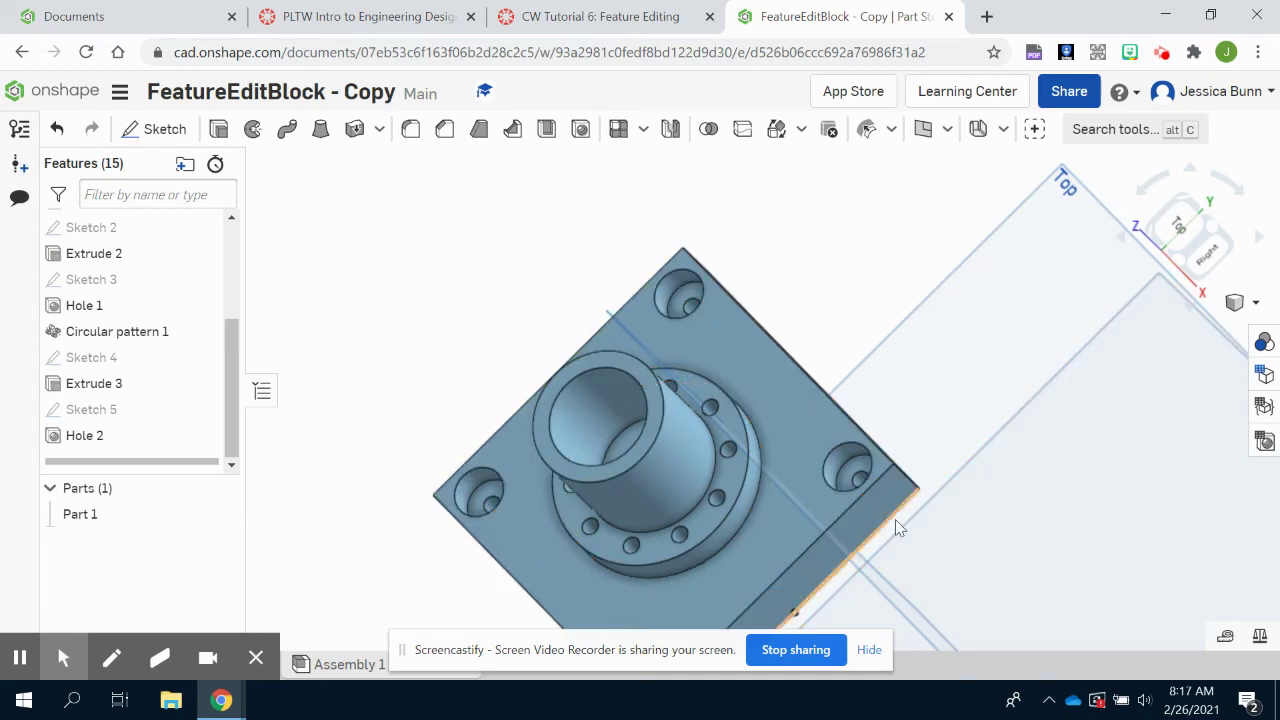
{"action": "double_click", "coordinate": [108, 437]}
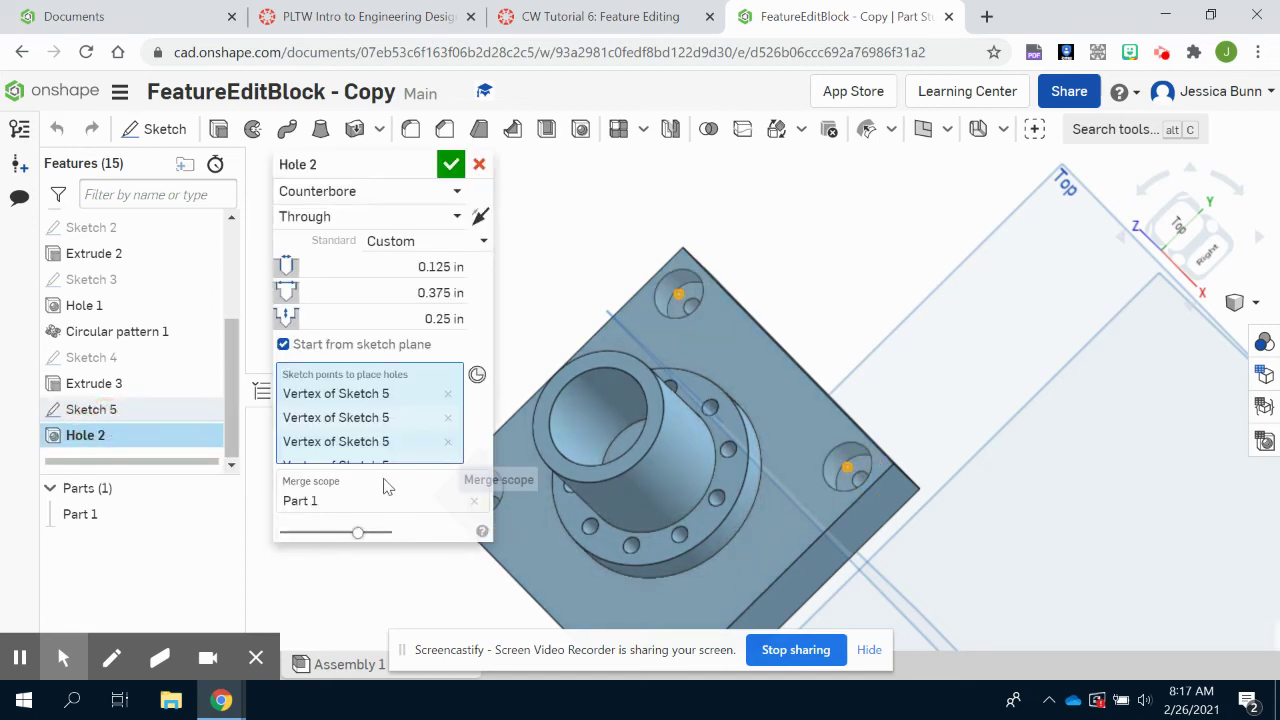
{"action": "left_click", "coordinate": [416, 316]}
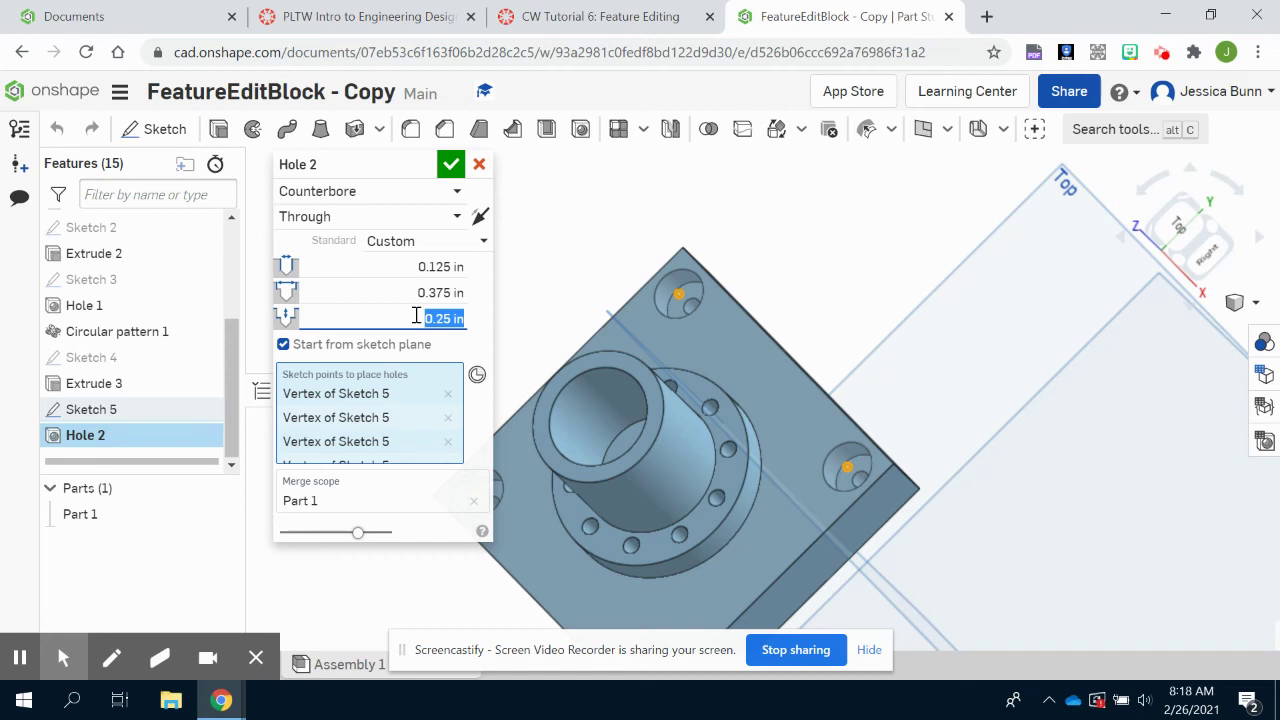
{"action": "key", "text": "BackSpace"}
{"action": "left_click", "coordinate": [451, 164]}
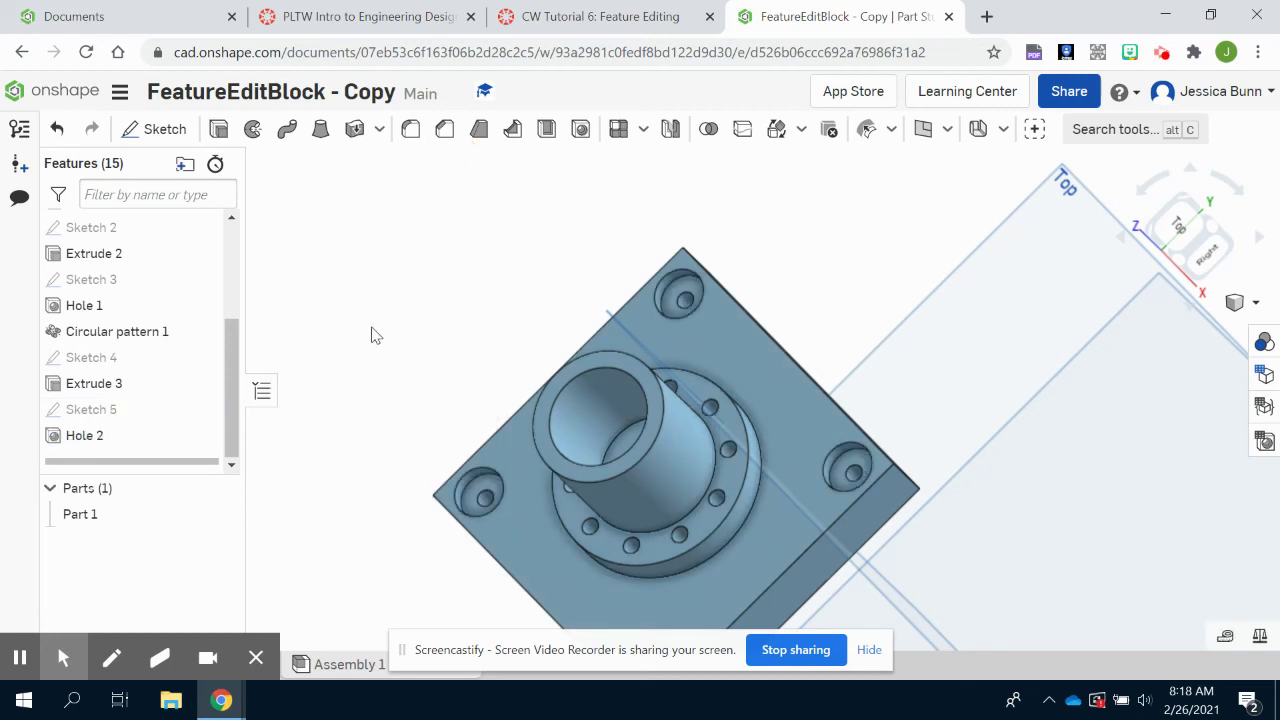
{"action": "scroll", "coordinate": [641, 306], "scroll_direction": "down", "scroll_amount": 3}
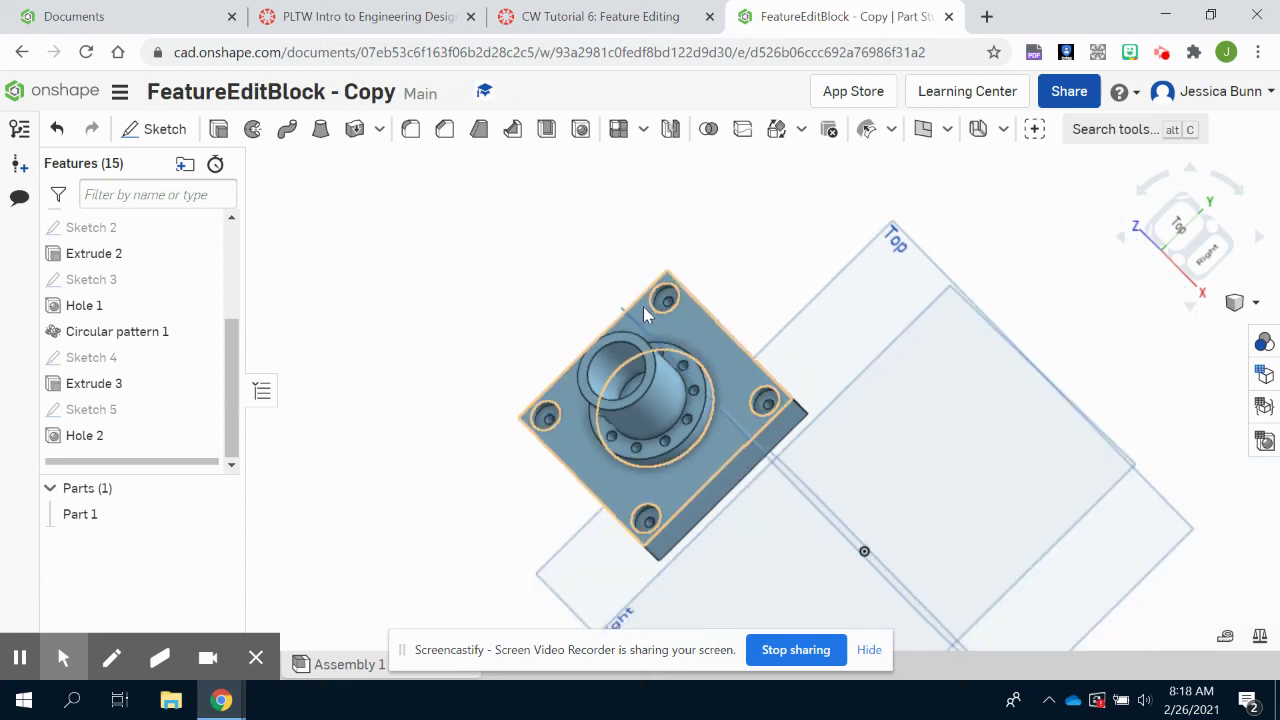
{"action": "right_click_drag", "start_coordinate": [459, 531], "coordinate": [457, 606]}
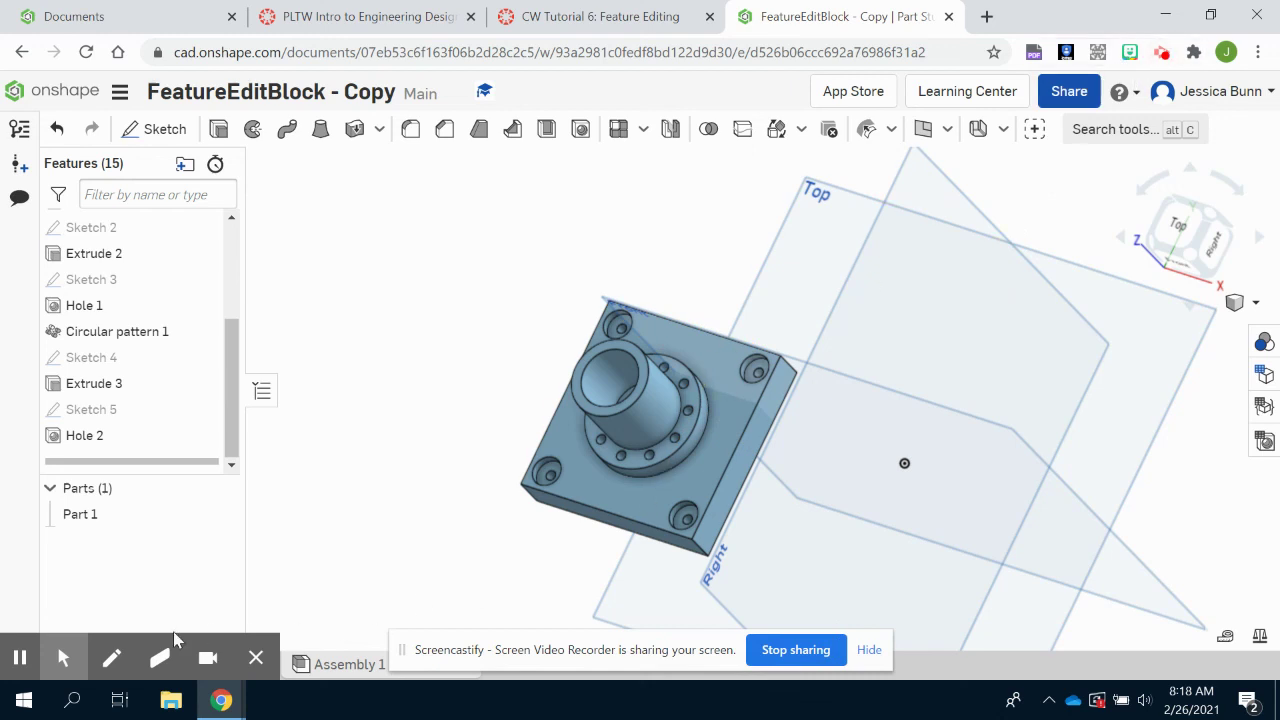
{"action": "mouse_move", "coordinate": [146, 648]}
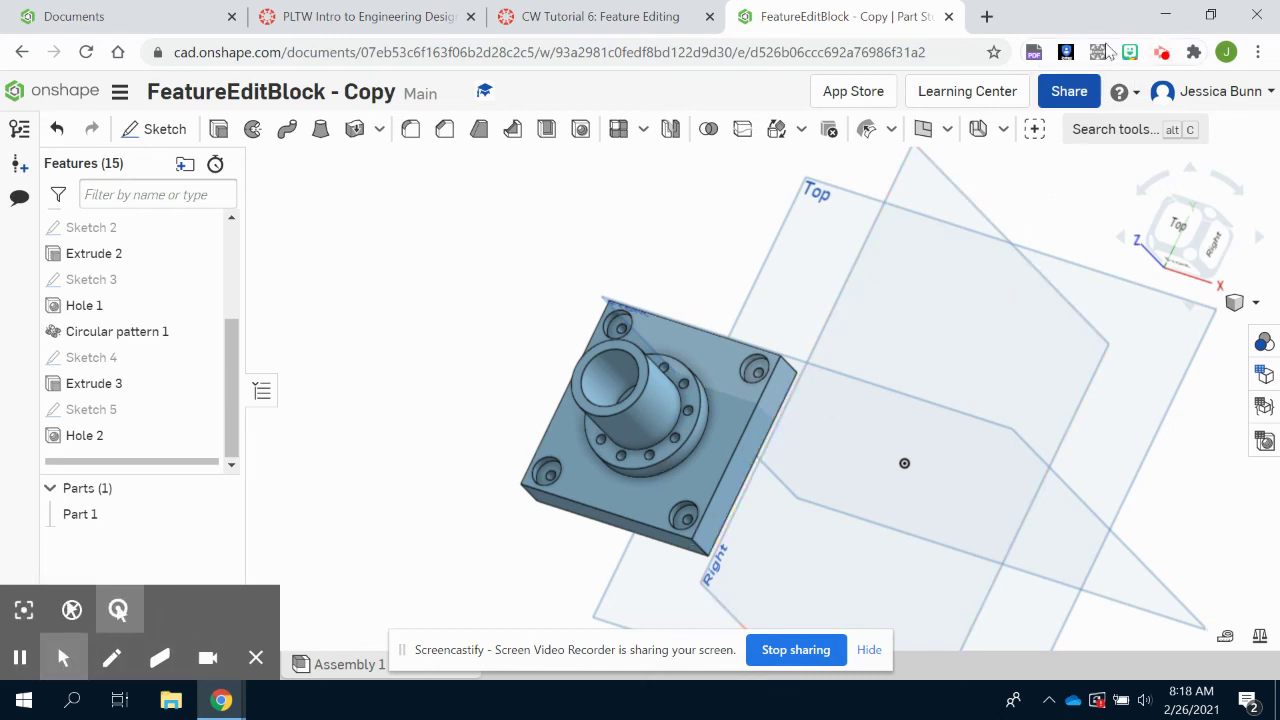